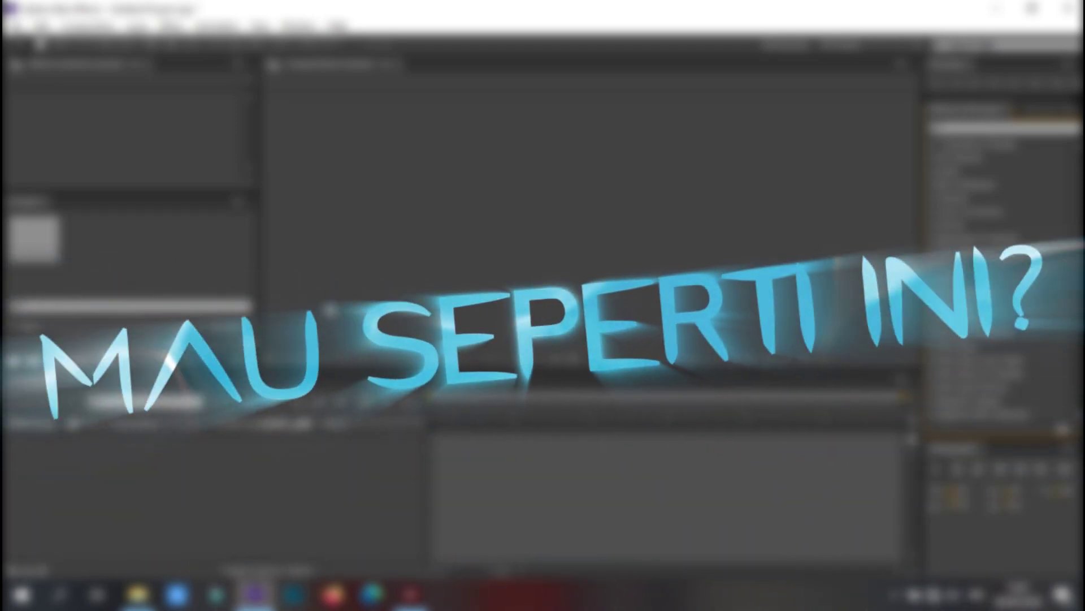
Show the Effects & Presets list in the right-hand panel of the empty project
{"action": "left_click", "coordinate": [971, 107]}
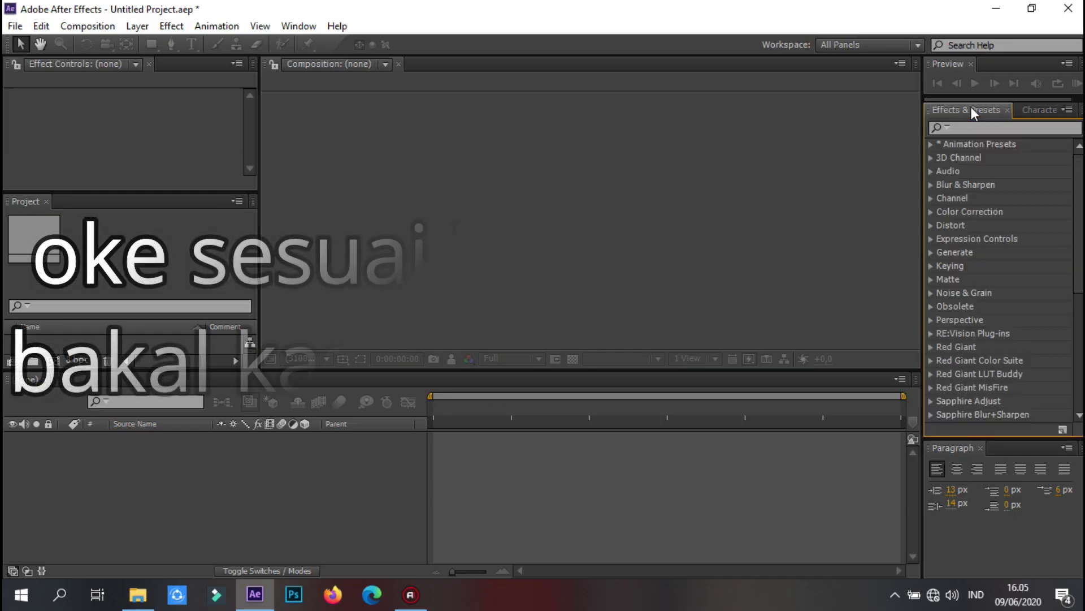
{"action": "left_click", "coordinate": [1047, 103]}
{"action": "left_click", "coordinate": [970, 108]}
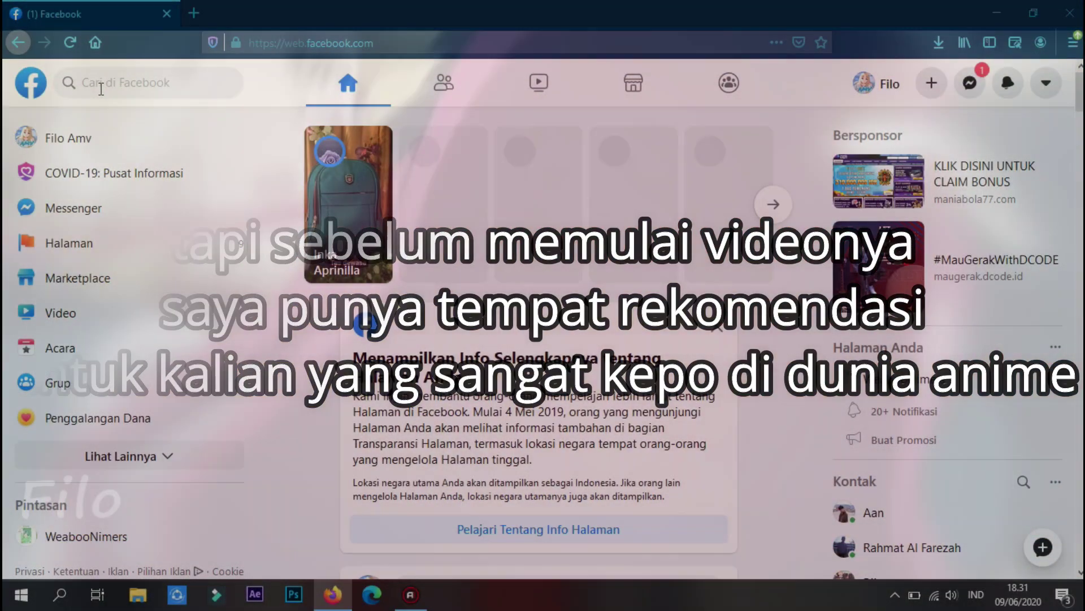
Open the anime fan page from Facebook's recent searches and scroll through its posts
{"action": "left_click", "coordinate": [96, 83]}
{"action": "left_click", "coordinate": [112, 172]}
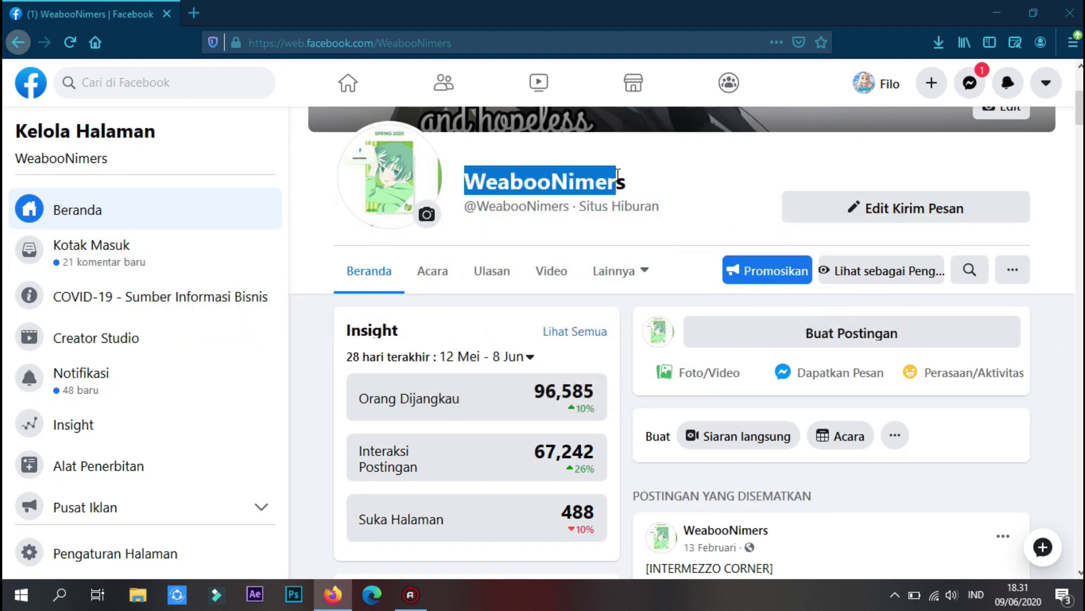
{"action": "scroll", "coordinate": [710, 204], "scroll_direction": "down", "scroll_amount": 2}
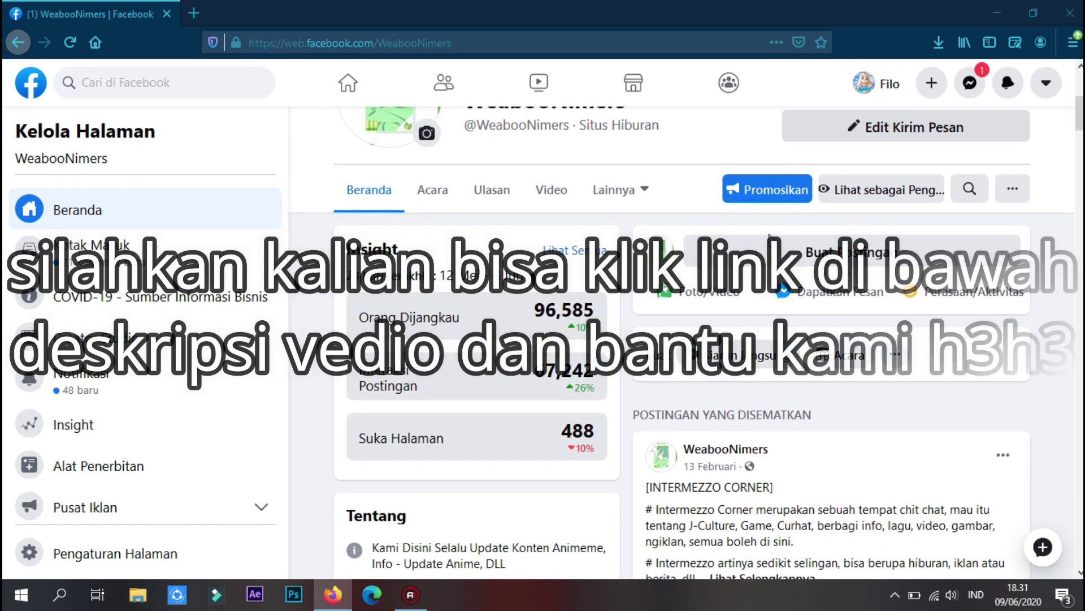
{"action": "scroll", "coordinate": [753, 229], "scroll_direction": "down", "scroll_amount": 8}
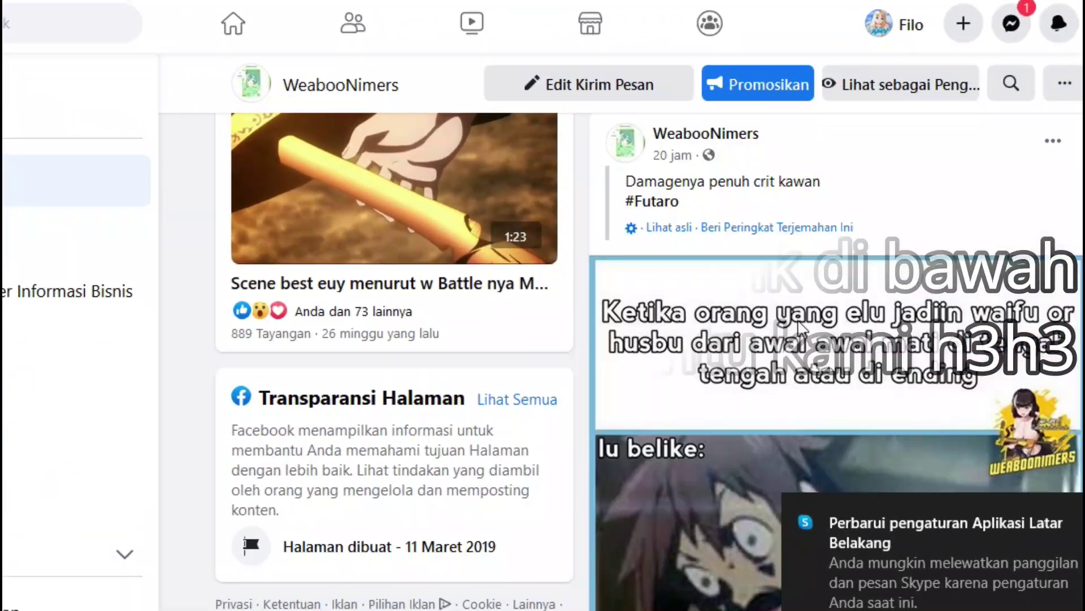
{"action": "scroll", "coordinate": [797, 320], "scroll_direction": "up", "scroll_amount": 2}
{"action": "scroll", "coordinate": [794, 334], "scroll_direction": "down", "scroll_amount": 5}
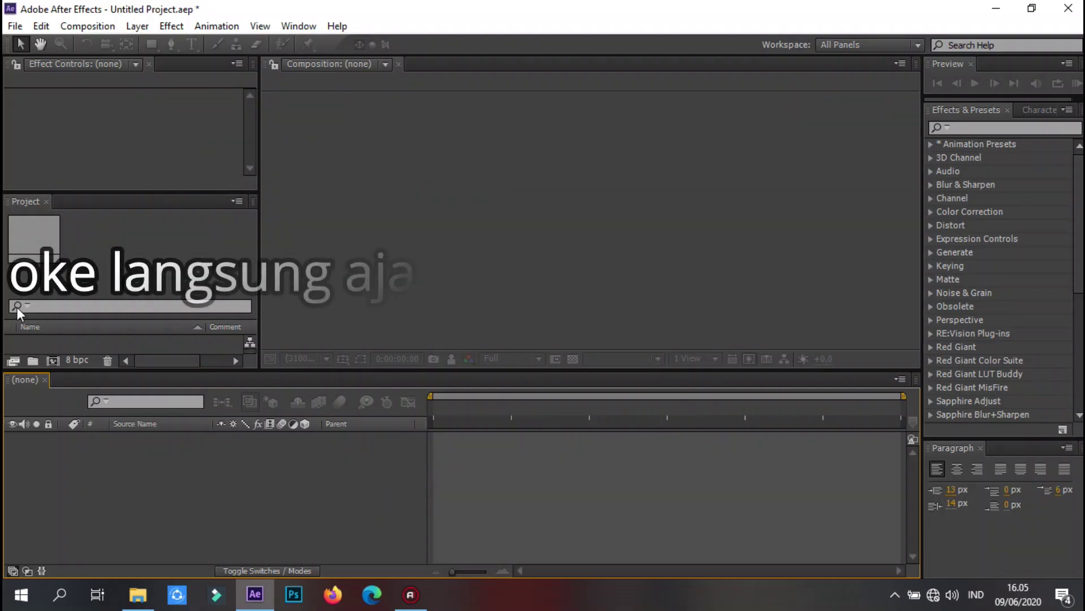
Create the 'Tutor TEXT' composition with the HDV/HDTV 720 29.97 preset, 50 s, black background
{"action": "left_click", "coordinate": [52, 359]}
{"action": "type", "text": "Tutor TEXT"}
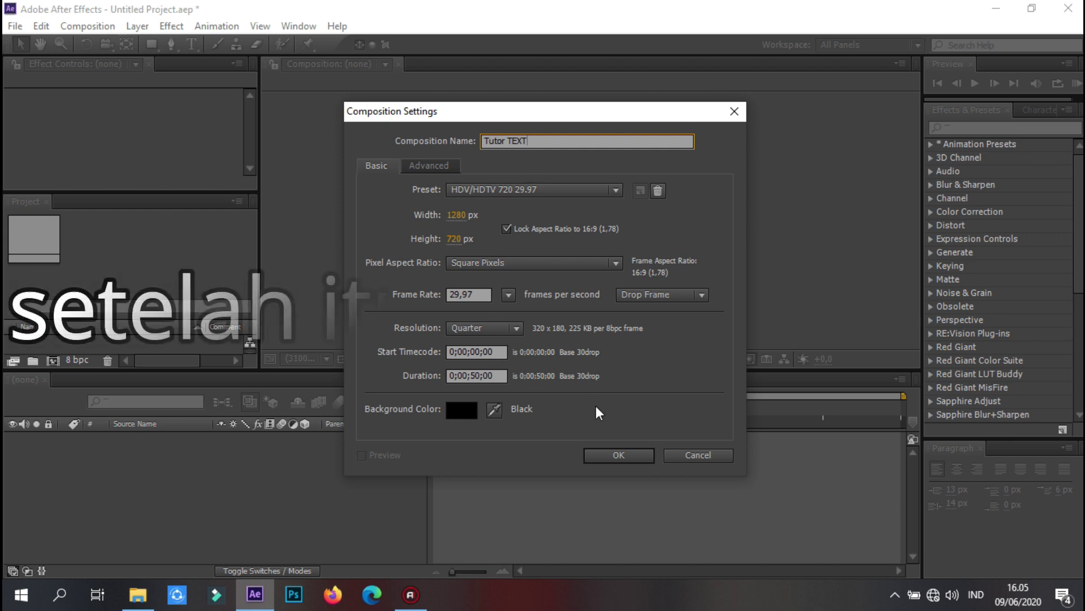
{"action": "left_click", "coordinate": [611, 456]}
{"action": "left_click_drag", "start_coordinate": [135, 190], "coordinate": [135, 134]}
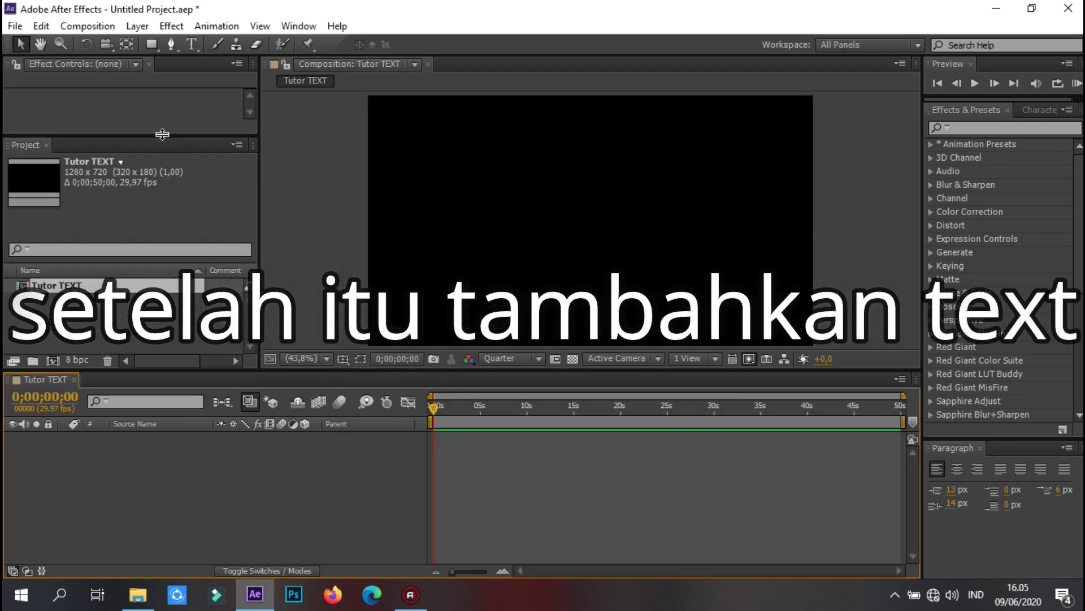
{"action": "right_click", "coordinate": [117, 484]}
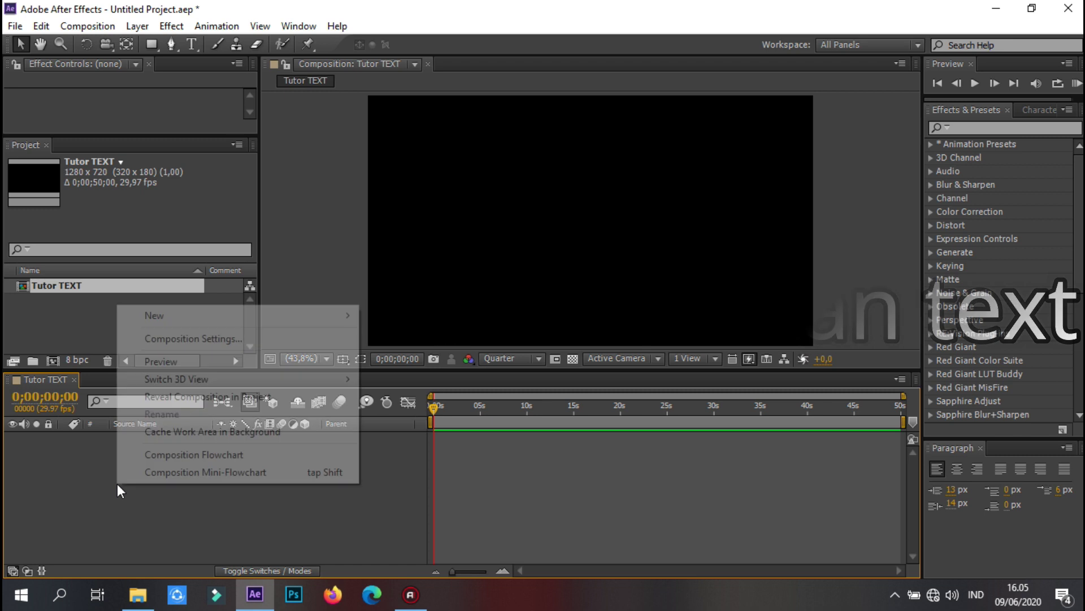
{"action": "mouse_move", "coordinate": [287, 306]}
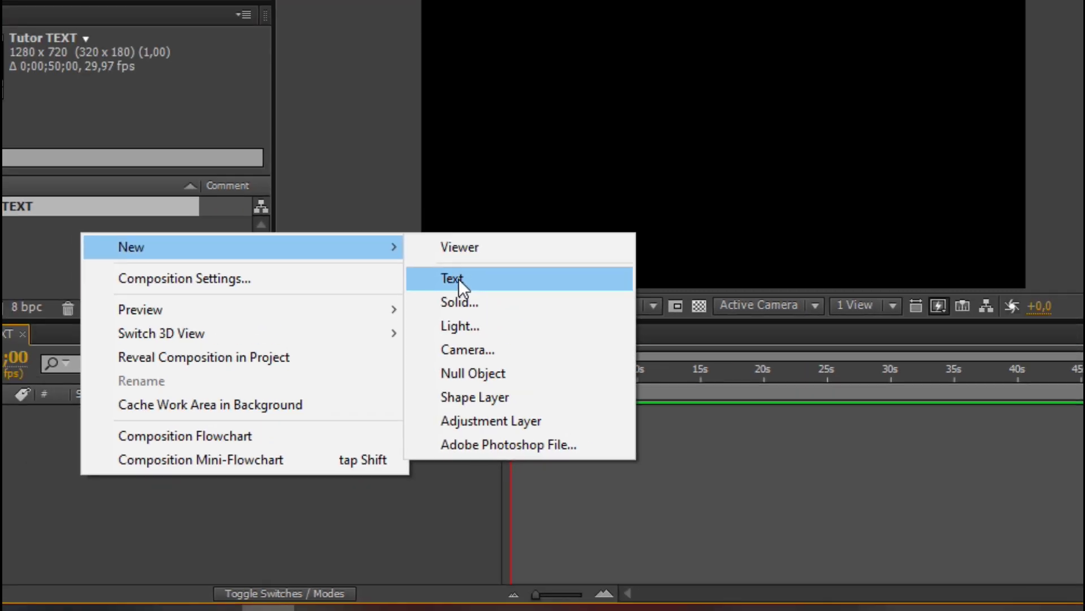
Add a text layer reading 'MAU SEPERTI INI?' and drag it to the centre of the frame
{"action": "left_click", "coordinate": [580, 176]}
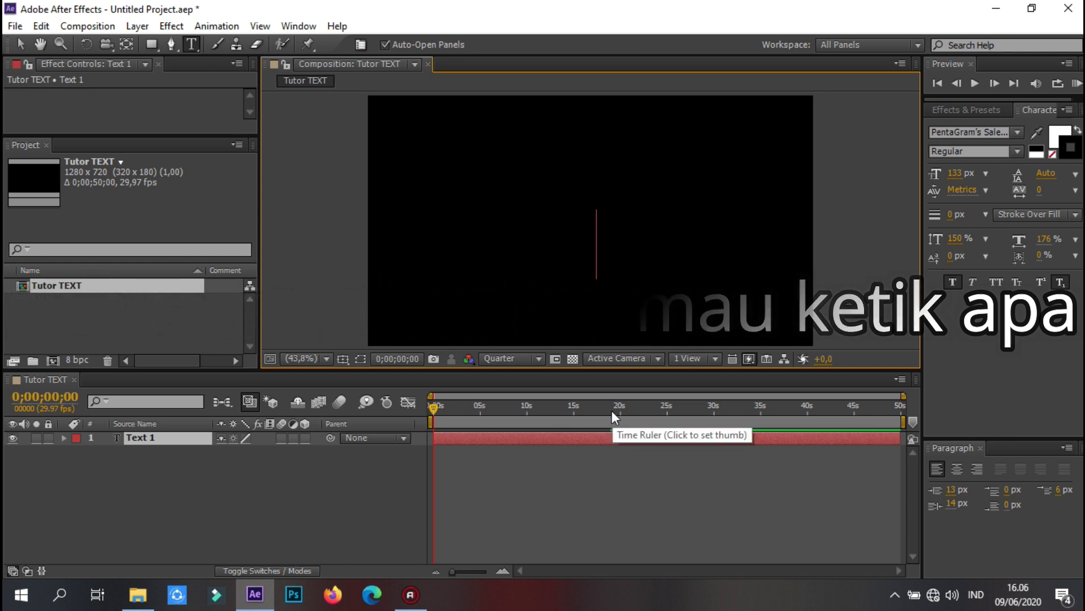
{"action": "type", "text": "MAU SEPEI"}
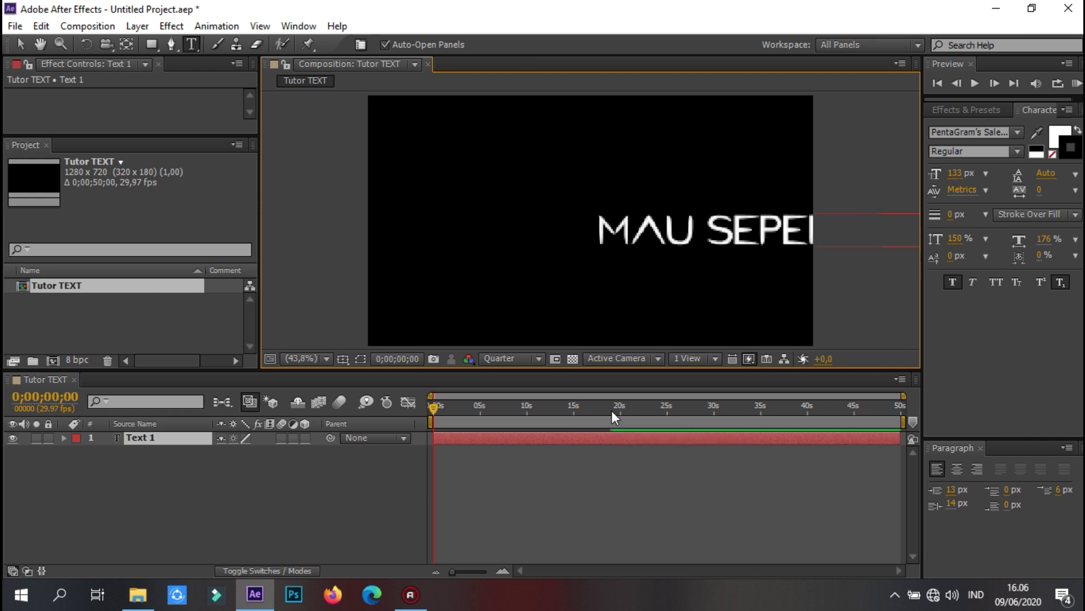
{"action": "left_click", "coordinate": [588, 443]}
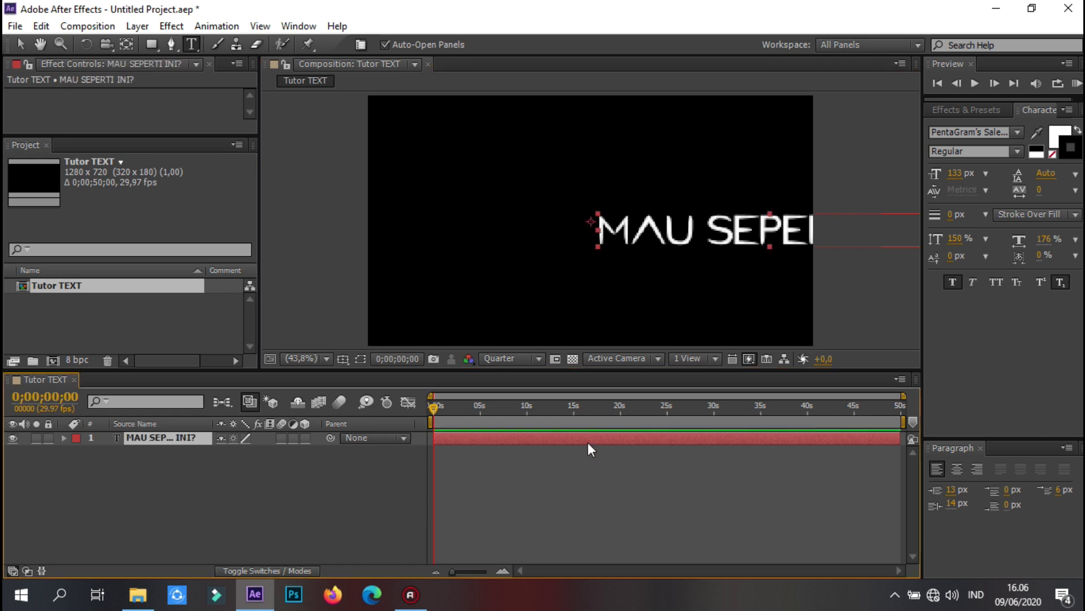
{"action": "left_click", "coordinate": [20, 44]}
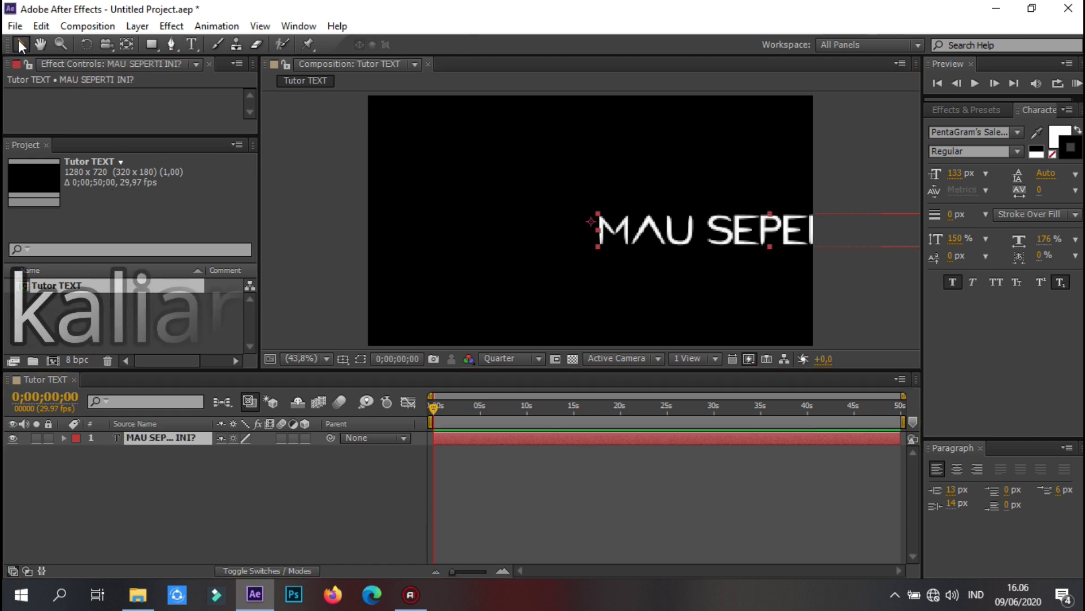
{"action": "left_click_drag", "start_coordinate": [767, 244], "coordinate": [595, 238]}
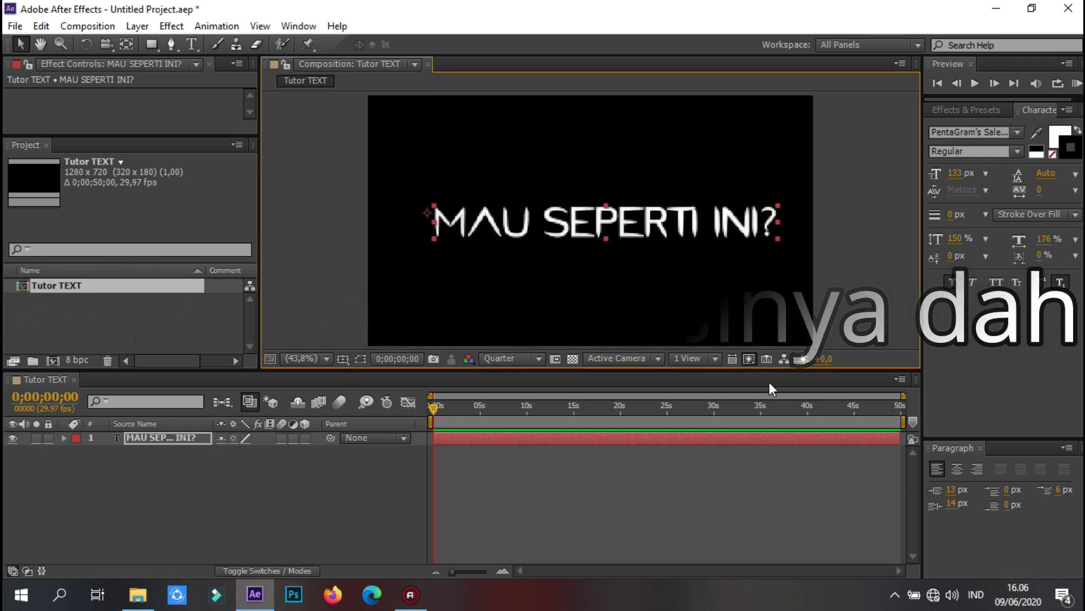
{"action": "scroll", "coordinate": [637, 430], "scroll_direction": "up", "scroll_amount": 5}
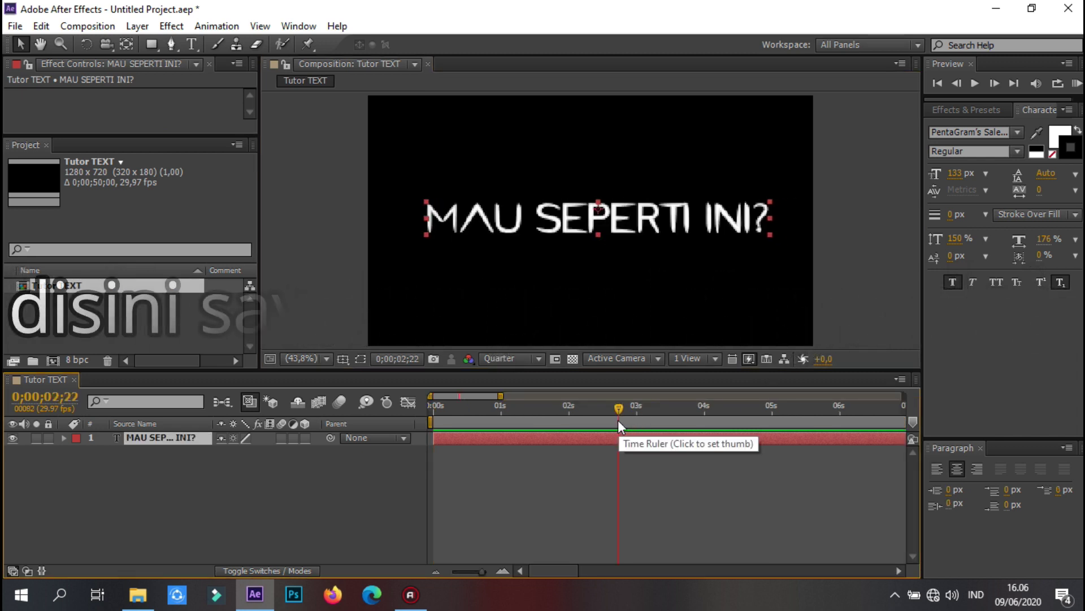
Set the work area end at 3 seconds and trim the composition to it
{"action": "left_click", "coordinate": [611, 406]}
{"action": "scroll", "coordinate": [650, 396], "scroll_direction": "down", "scroll_amount": 5}
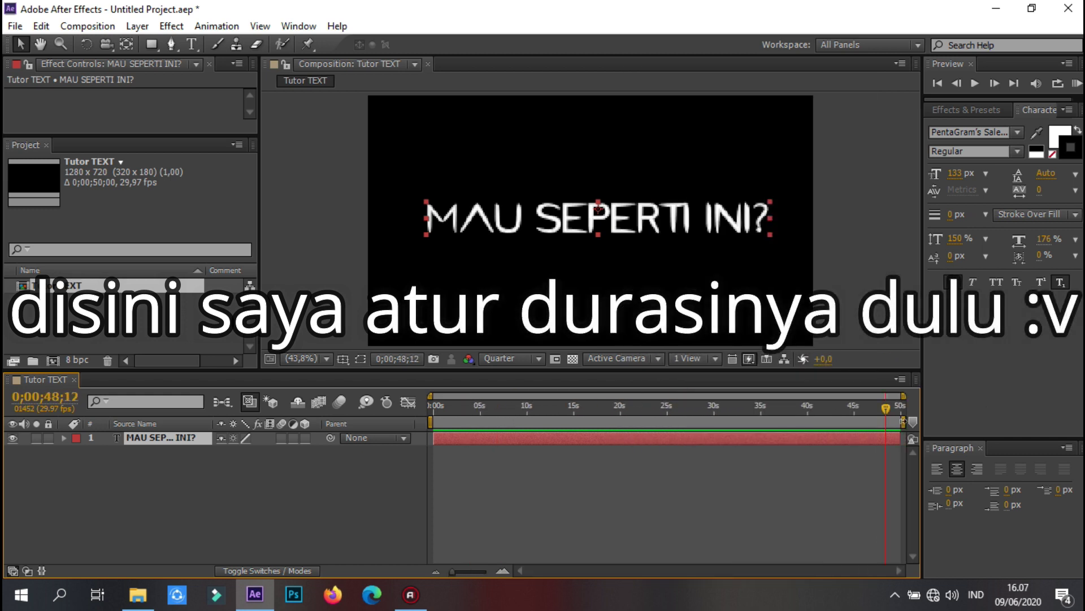
{"action": "key", "text": "n"}
{"action": "scroll", "coordinate": [508, 418], "scroll_direction": "up", "scroll_amount": 3}
{"action": "right_click", "coordinate": [565, 421]}
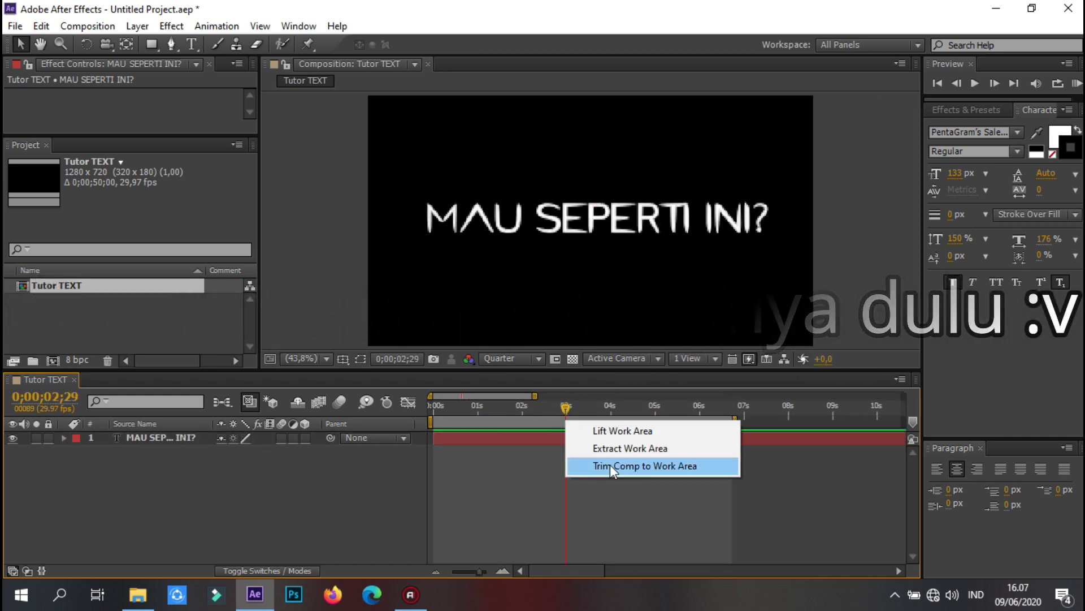
{"action": "left_click", "coordinate": [609, 464]}
{"action": "key", "text": "n"}
{"action": "key", "text": "ctrl+shift+x"}
{"action": "key", "text": "Home"}
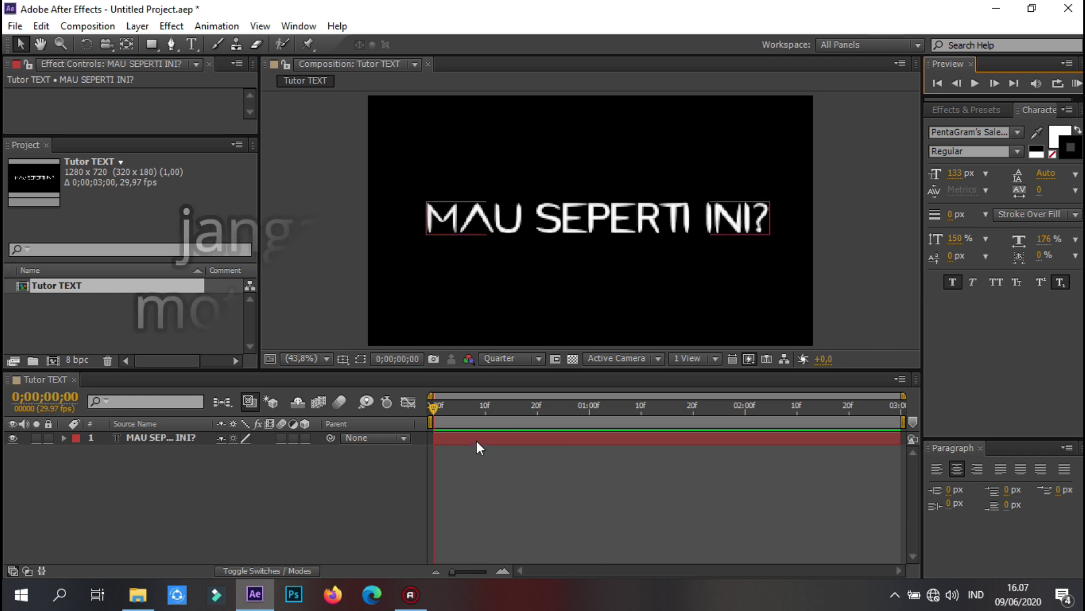
Enable motion blur on the text layer and for the whole composition
{"action": "left_click", "coordinate": [476, 441]}
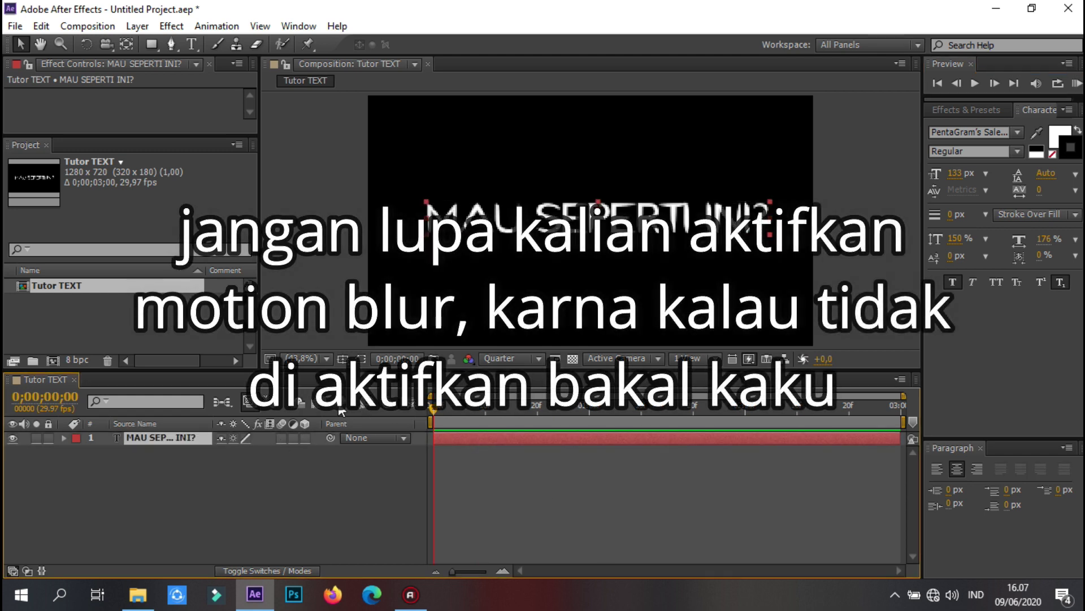
{"action": "left_click", "coordinate": [283, 436]}
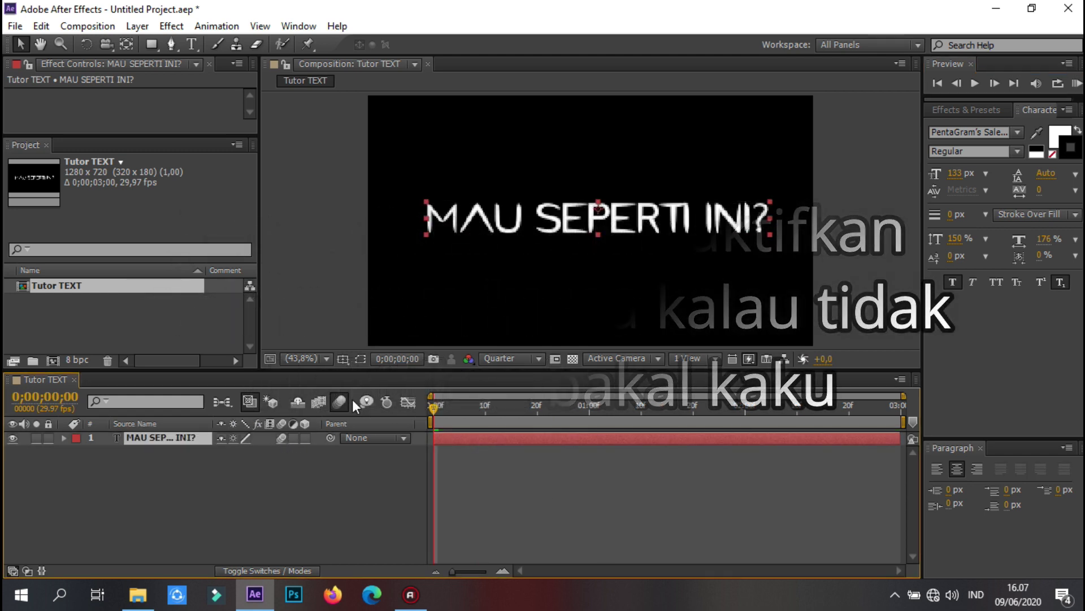
{"action": "left_click", "coordinate": [338, 399]}
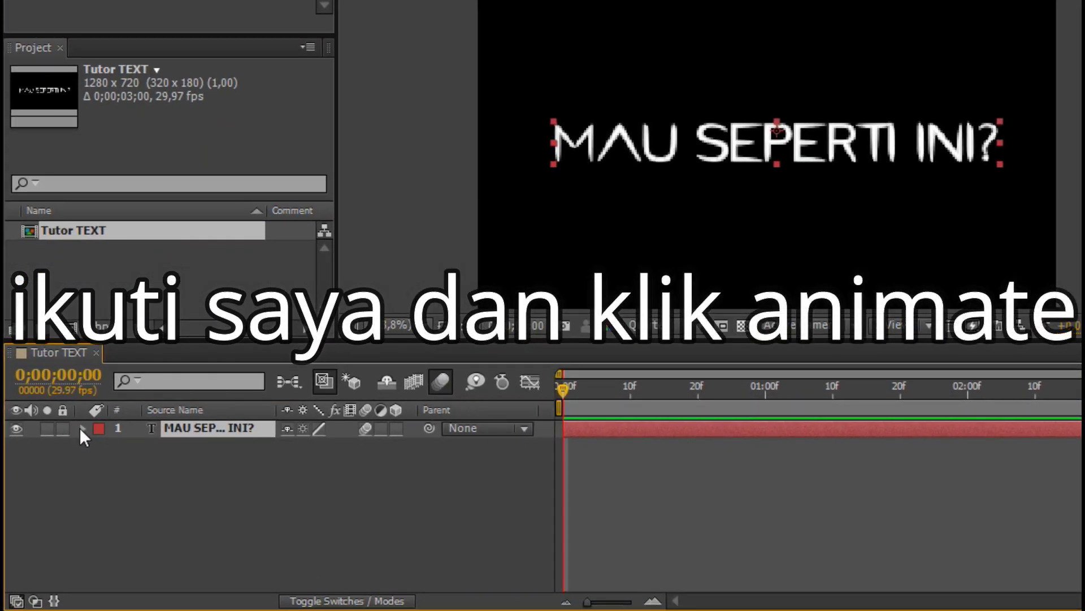
Add a Position animator to the text and set its y value to 415, below the frame
{"action": "left_click", "coordinate": [82, 428]}
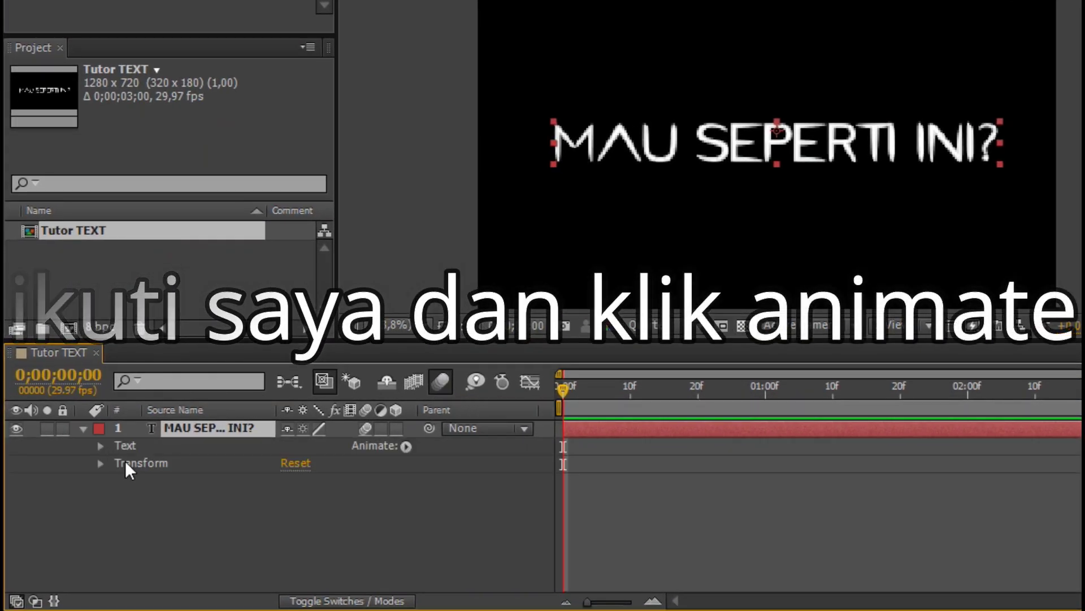
{"action": "left_click", "coordinate": [404, 446]}
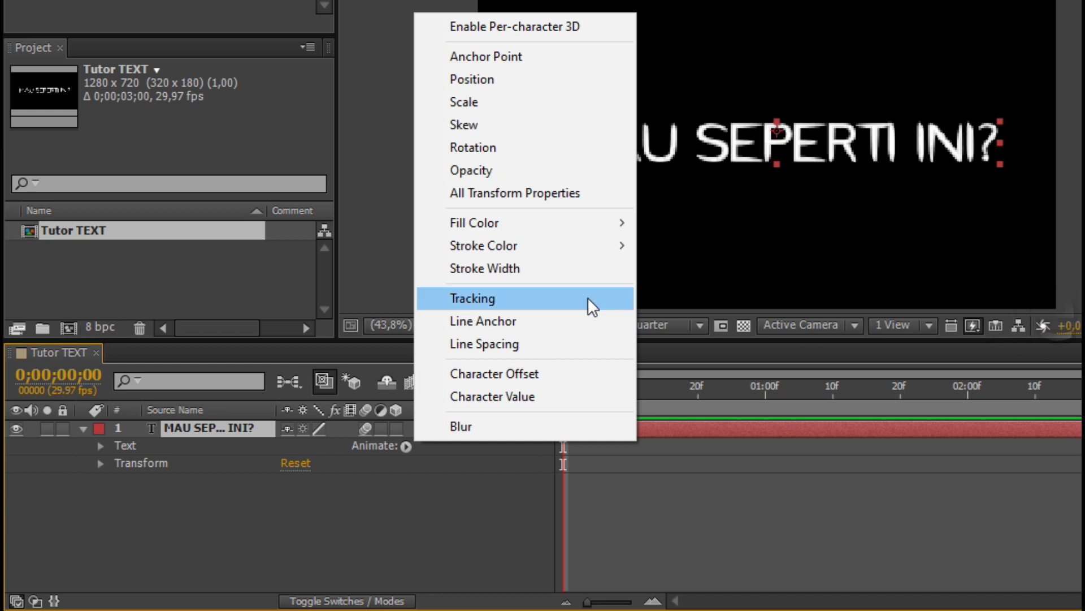
{"action": "left_click", "coordinate": [521, 86]}
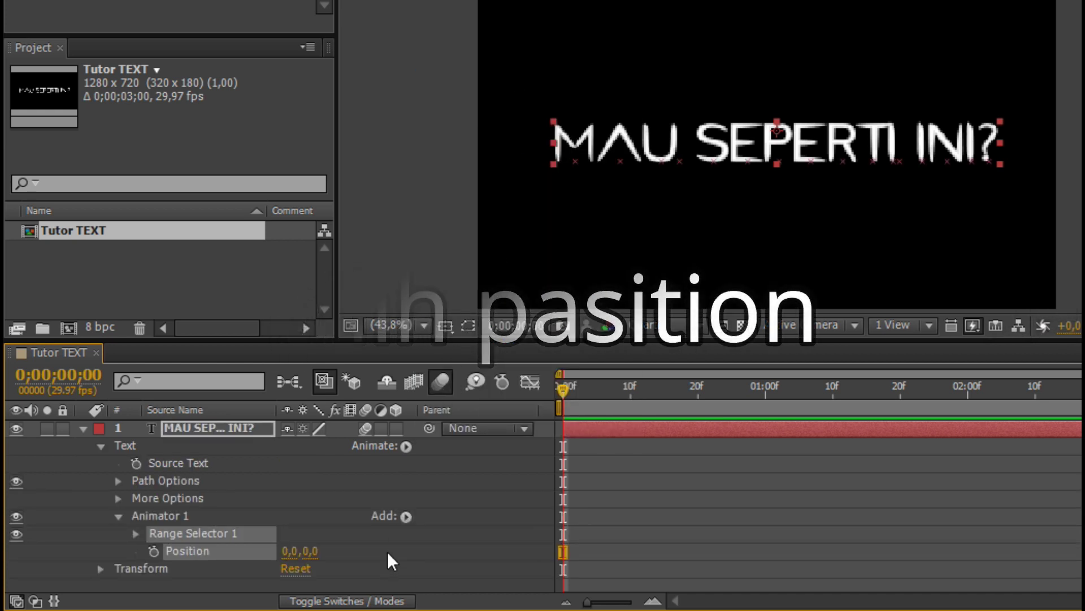
{"action": "left_click", "coordinate": [346, 541]}
{"action": "mouse_move", "coordinate": [311, 552]}
{"action": "left_mouse_down"}
{"action": "mouse_move", "coordinate": [704, 538]}
{"action": "mouse_move", "coordinate": [727, 315]}
{"action": "left_mouse_up"}
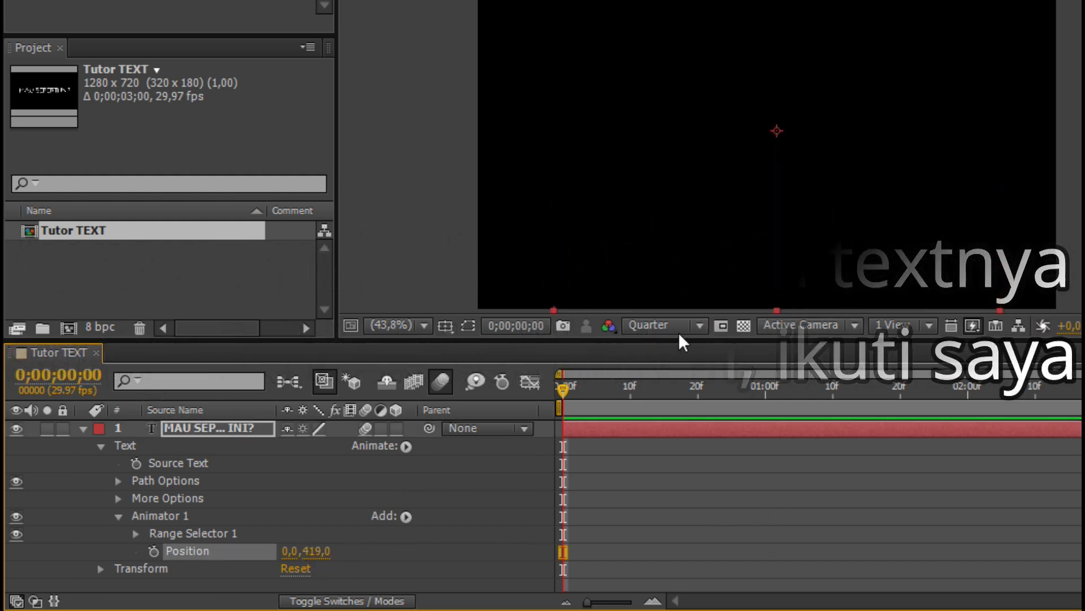
{"action": "type", "text": "400"}
{"action": "left_click", "coordinate": [375, 558]}
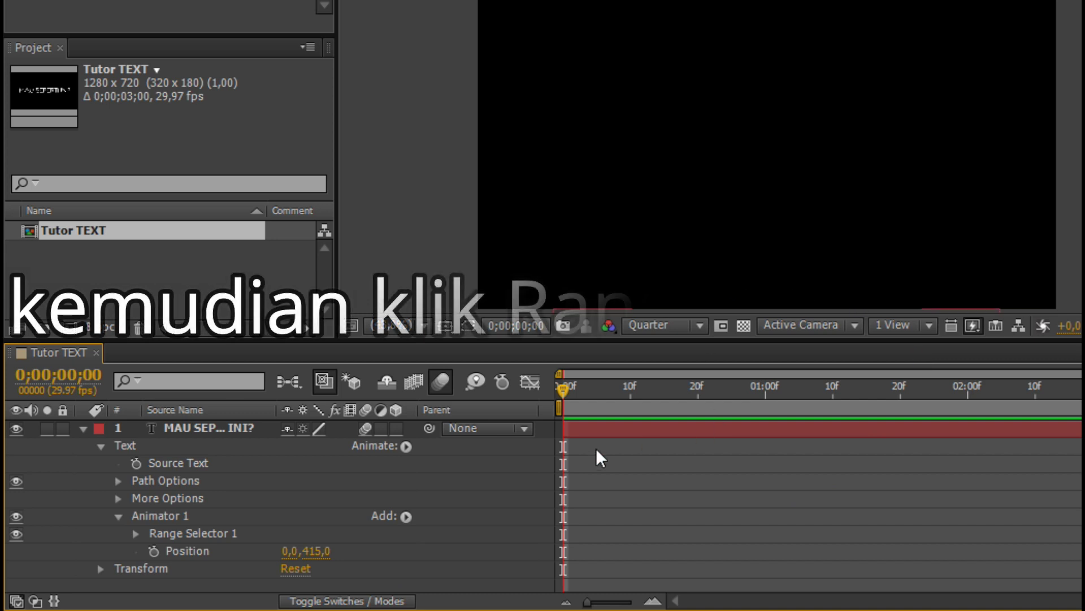
Set Range Selector 1's Advanced shape to Ramp Up
{"action": "left_click", "coordinate": [627, 429]}
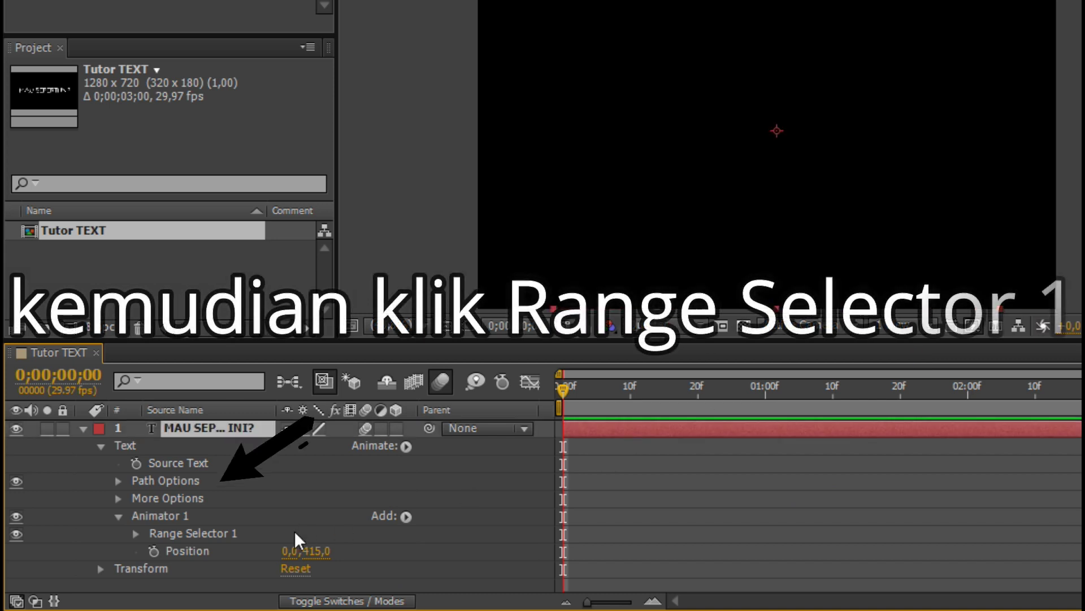
{"action": "left_click", "coordinate": [136, 534]}
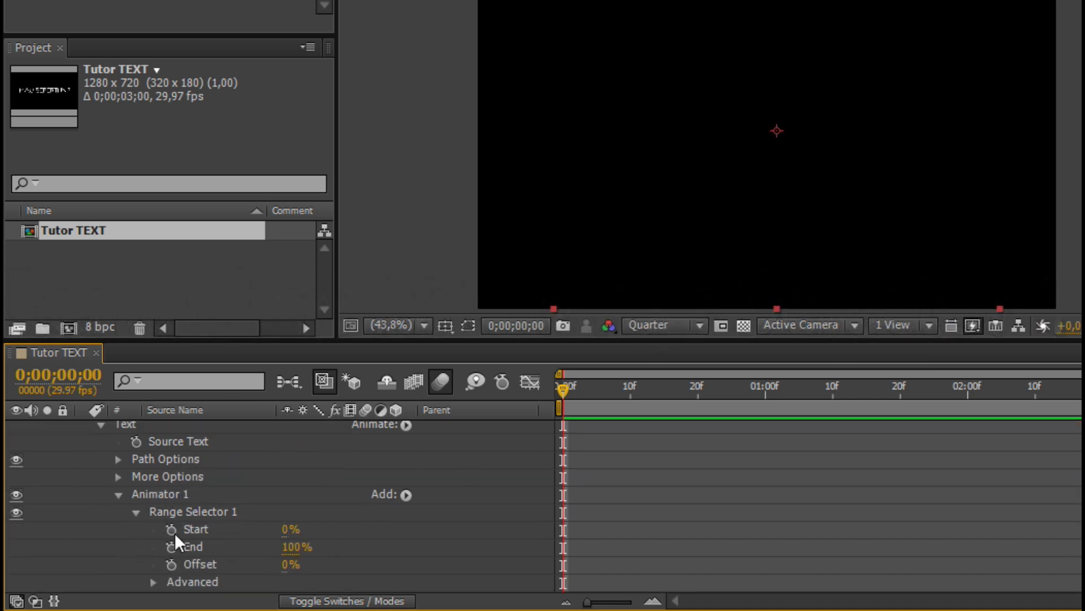
{"action": "scroll", "coordinate": [195, 560], "scroll_direction": "down", "scroll_amount": 2}
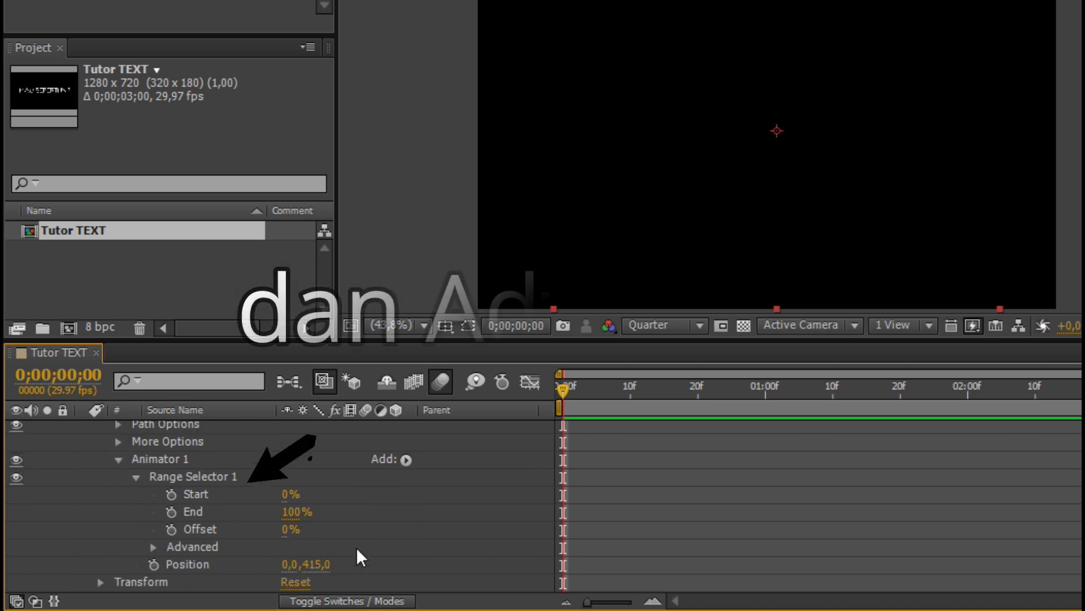
{"action": "left_click", "coordinate": [154, 547]}
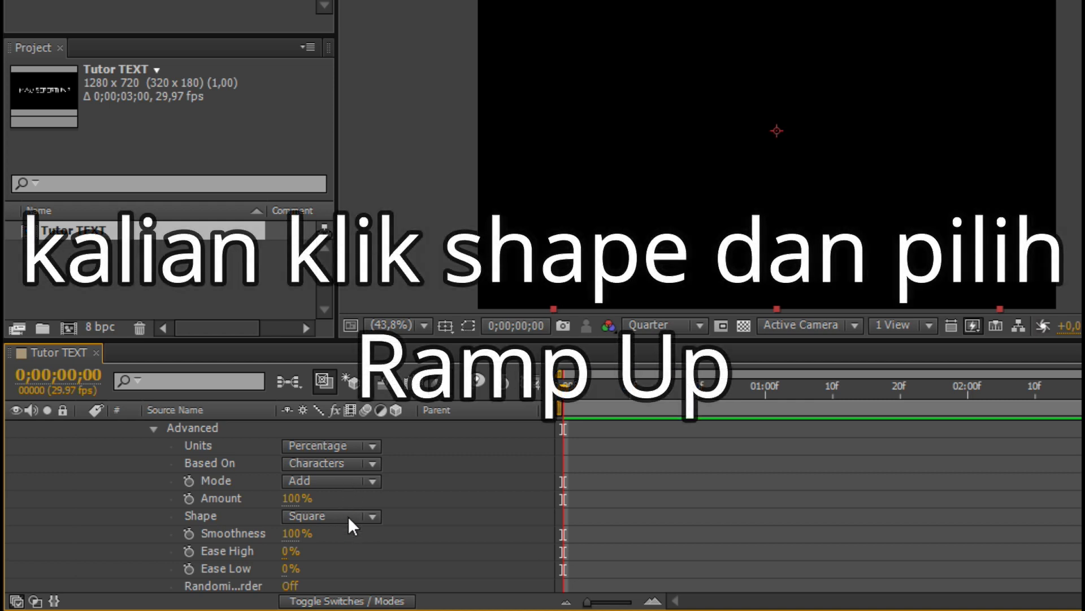
{"action": "left_click", "coordinate": [358, 479]}
{"action": "left_click", "coordinate": [367, 516]}
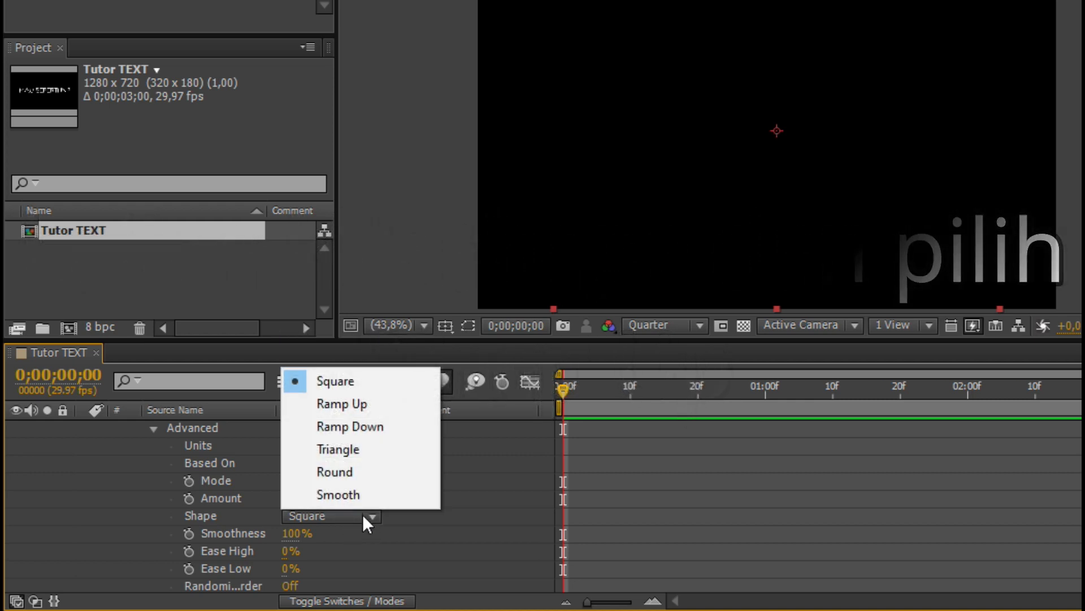
{"action": "left_click", "coordinate": [385, 398]}
Raise Ease Low to 100% and set an Offset keyframe at frame 0
{"action": "scroll", "coordinate": [324, 496], "scroll_direction": "down", "scroll_amount": 1}
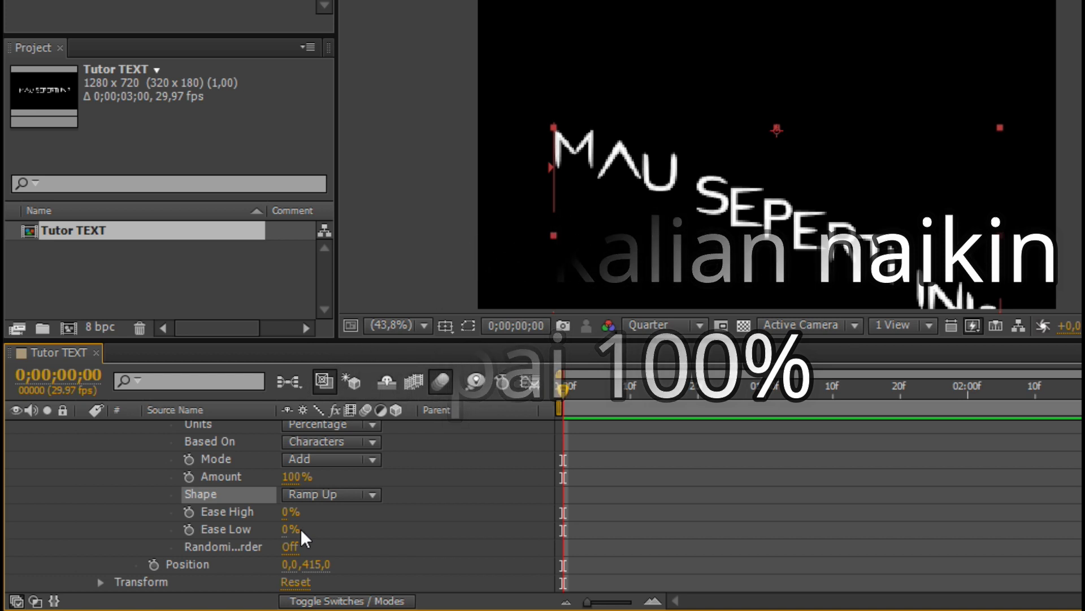
{"action": "left_click_drag", "start_coordinate": [289, 540], "coordinate": [516, 524]}
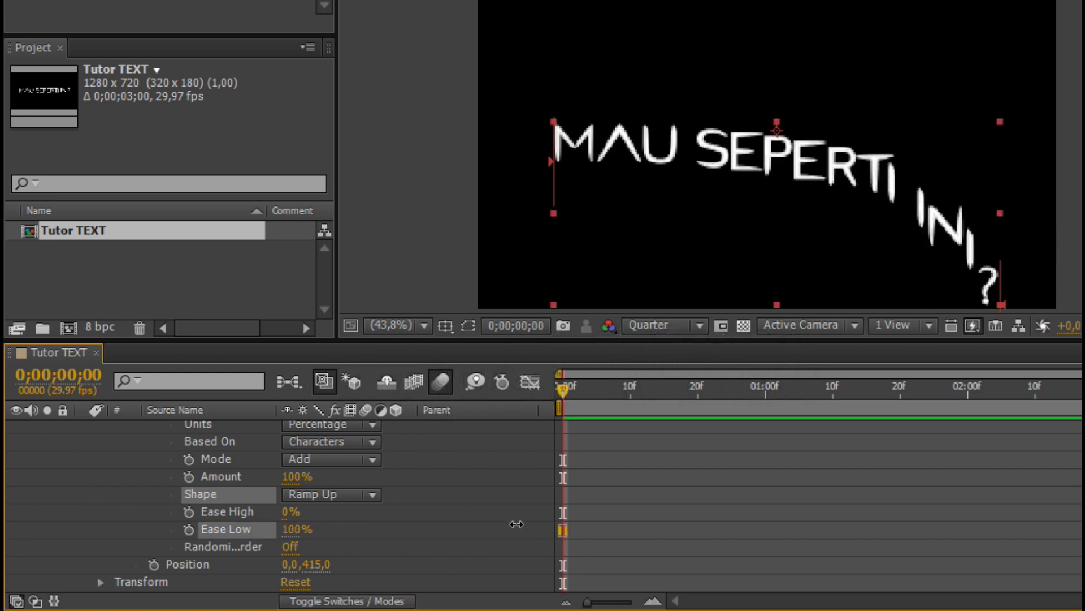
{"action": "left_click", "coordinate": [375, 528]}
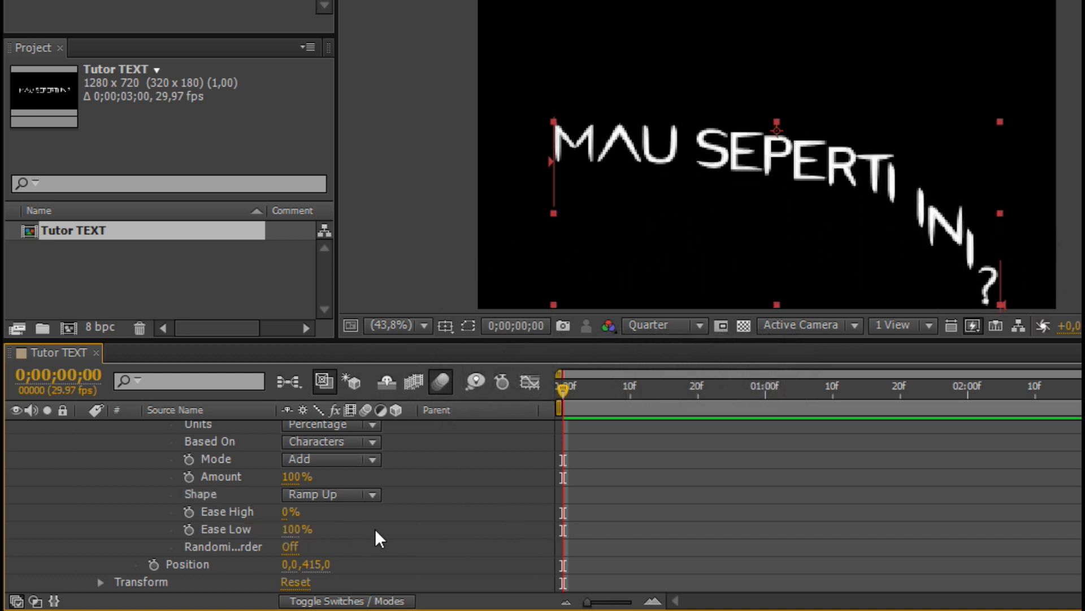
{"action": "scroll", "coordinate": [420, 512], "scroll_direction": "up", "scroll_amount": 3}
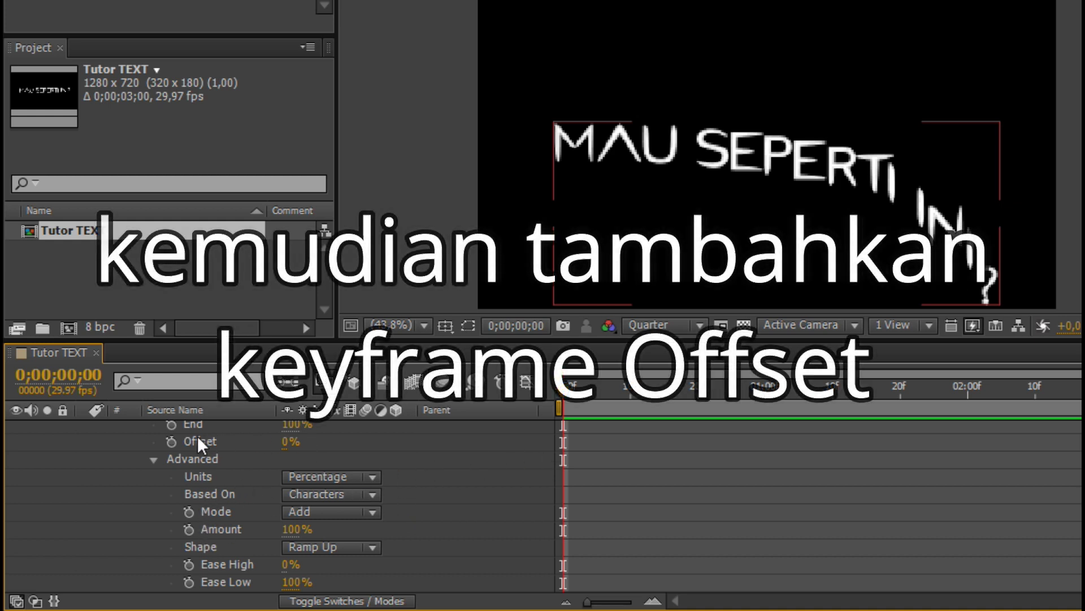
{"action": "left_click", "coordinate": [170, 441]}
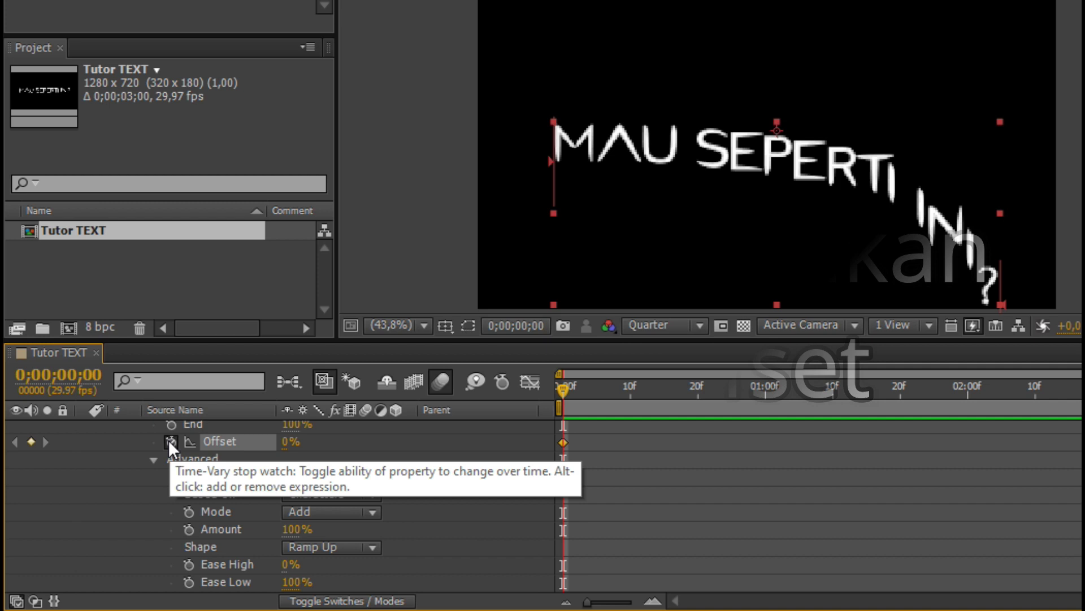
Keyframe Offset from -100% at frame 0 to 100% at one second, then preview
{"action": "left_click_drag", "start_coordinate": [289, 443], "coordinate": [112, 462]}
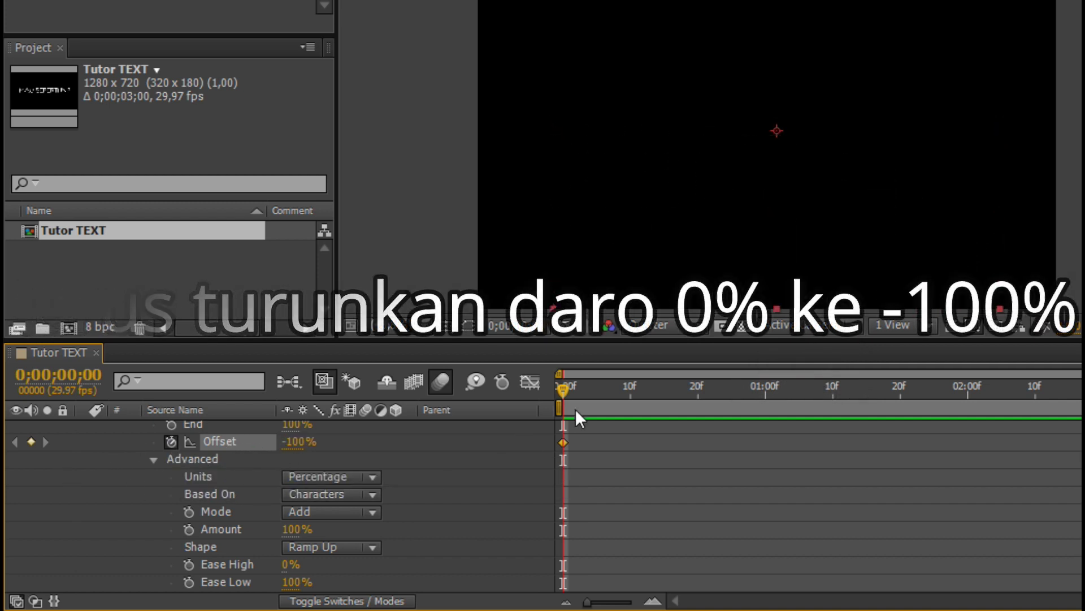
{"action": "left_click_drag", "start_coordinate": [561, 387], "coordinate": [678, 395]}
{"action": "mouse_move", "coordinate": [779, 390]}
{"action": "left_mouse_down"}
{"action": "mouse_move", "coordinate": [766, 398]}
{"action": "mouse_move", "coordinate": [769, 477]}
{"action": "left_mouse_up"}
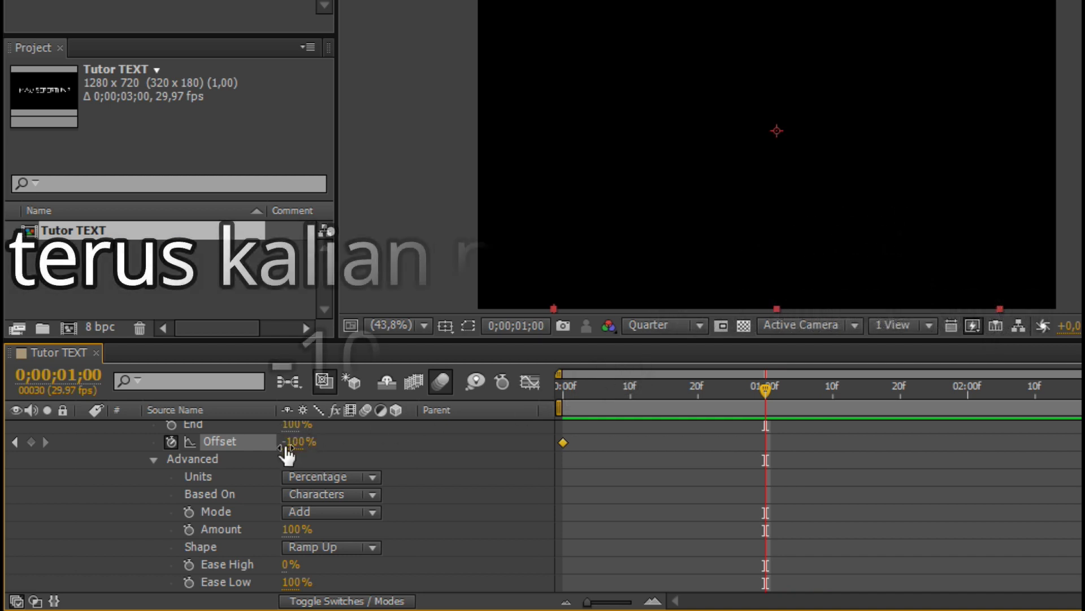
{"action": "left_click_drag", "start_coordinate": [288, 447], "coordinate": [516, 450]}
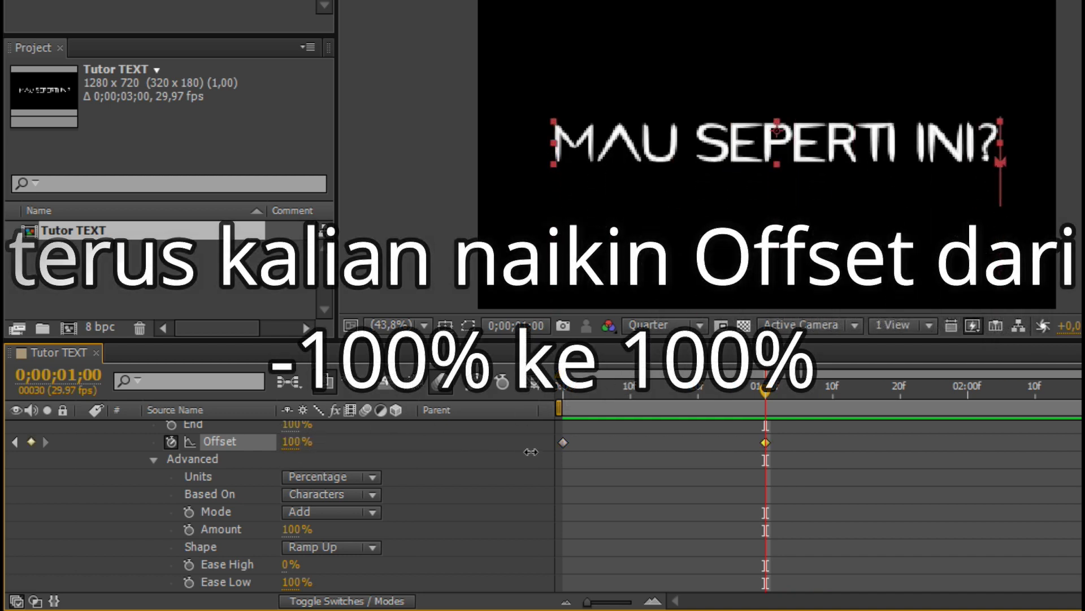
{"action": "left_click", "coordinate": [473, 443]}
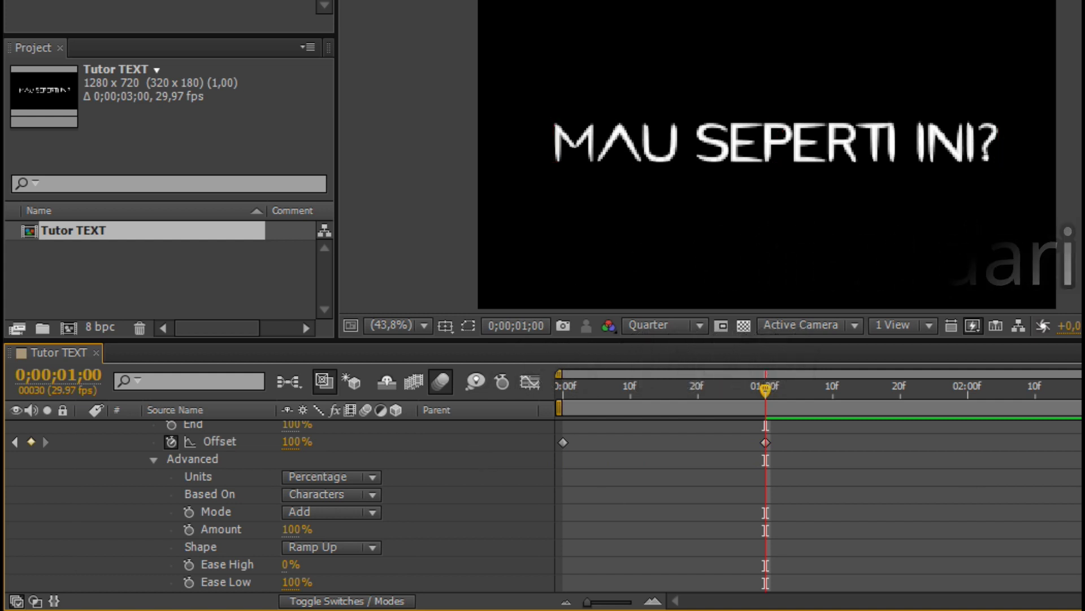
{"action": "key", "text": "space"}
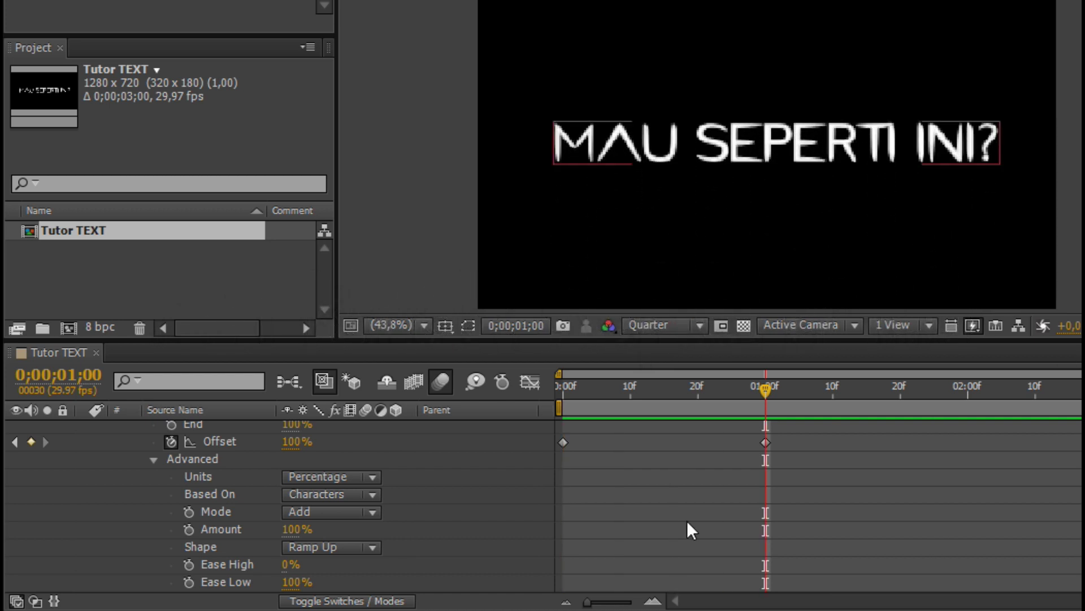
Add a Rotation property to the text animator and set it to 90°
{"action": "scroll", "coordinate": [458, 467], "scroll_direction": "up", "scroll_amount": 3}
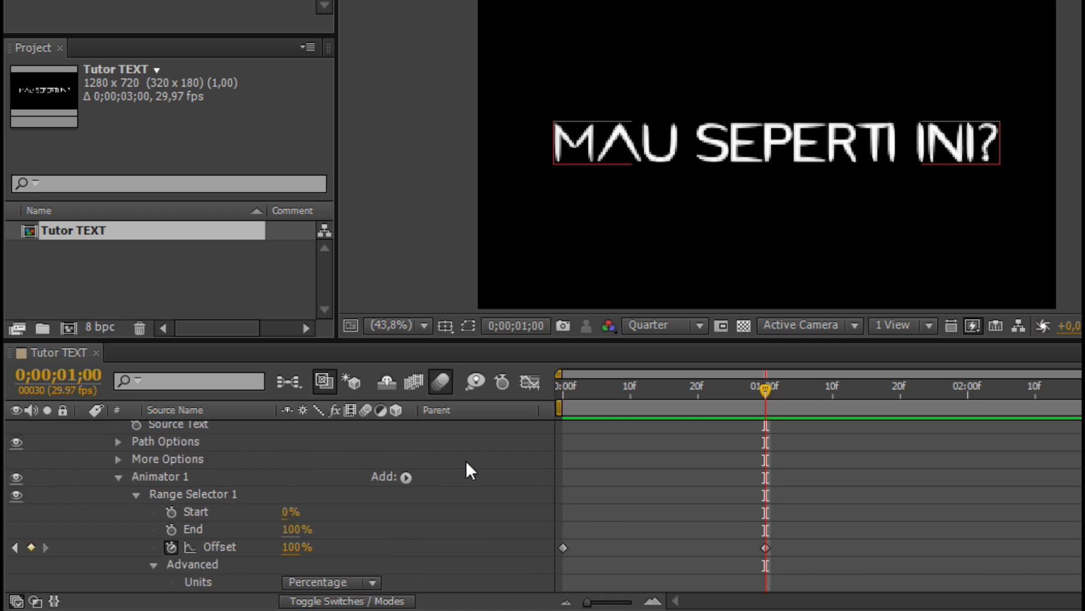
{"action": "left_click", "coordinate": [406, 476]}
{"action": "mouse_move", "coordinate": [456, 485]}
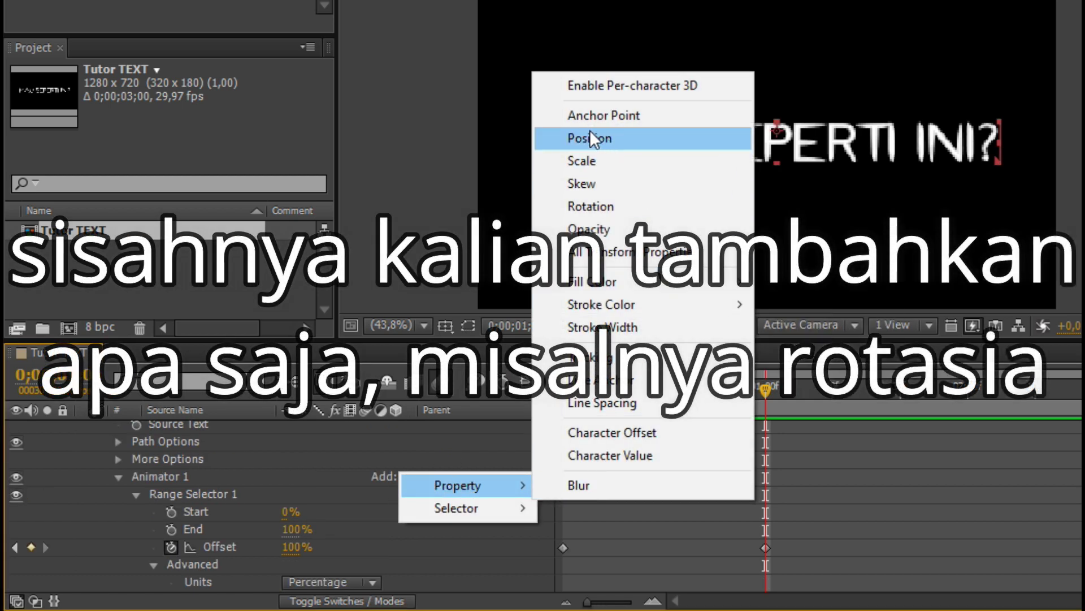
{"action": "left_click", "coordinate": [599, 208]}
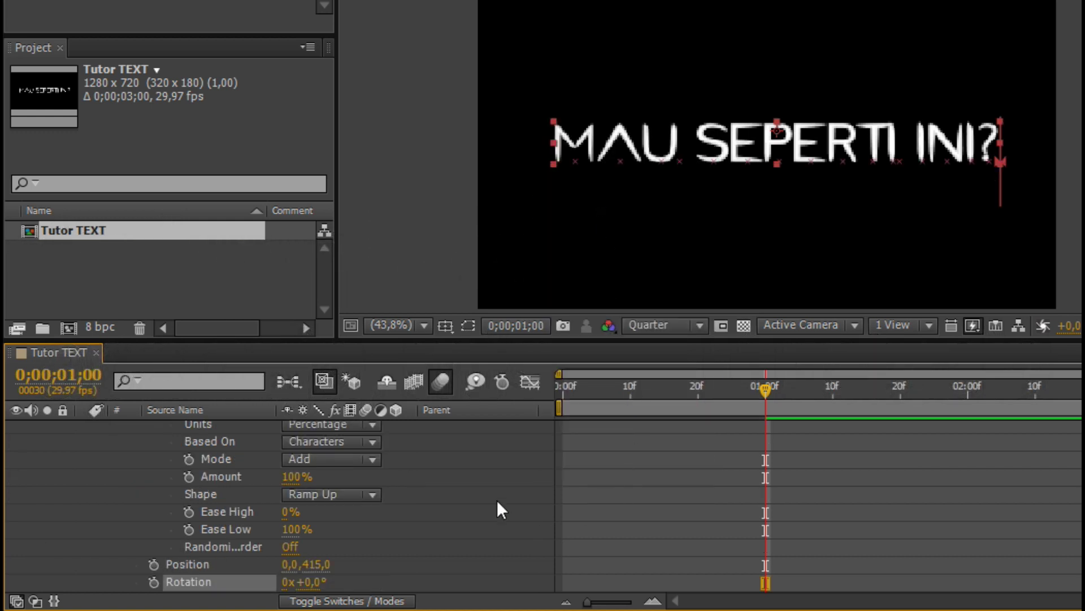
{"action": "scroll", "coordinate": [497, 500], "scroll_direction": "down", "scroll_amount": 1}
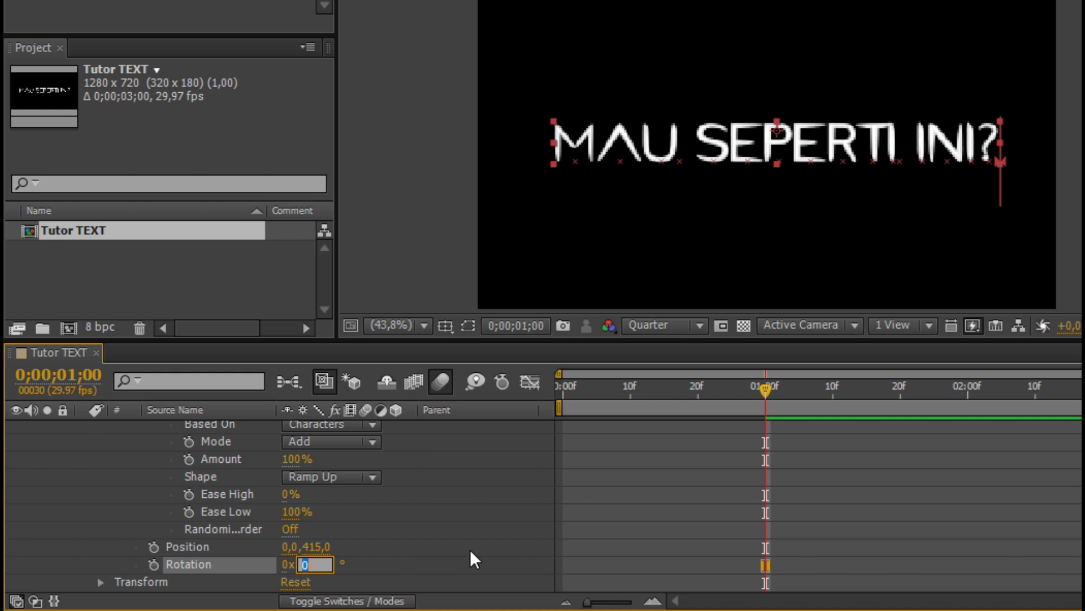
{"action": "type", "text": "90"}
{"action": "key", "text": "Return"}
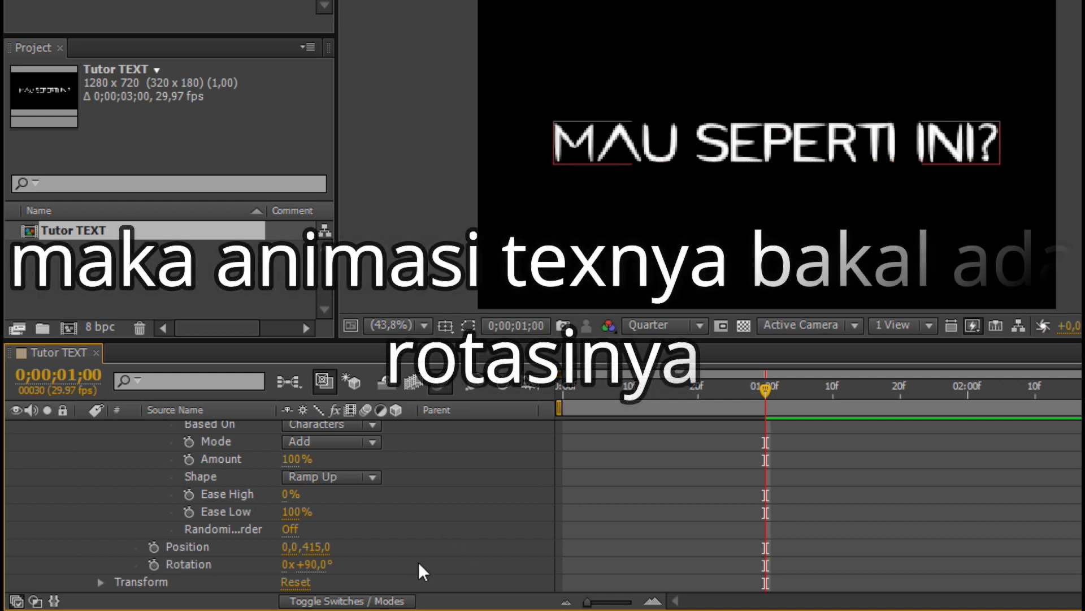
Preview the rotating text animation, then return to the composition start
{"action": "left_click", "coordinate": [579, 387]}
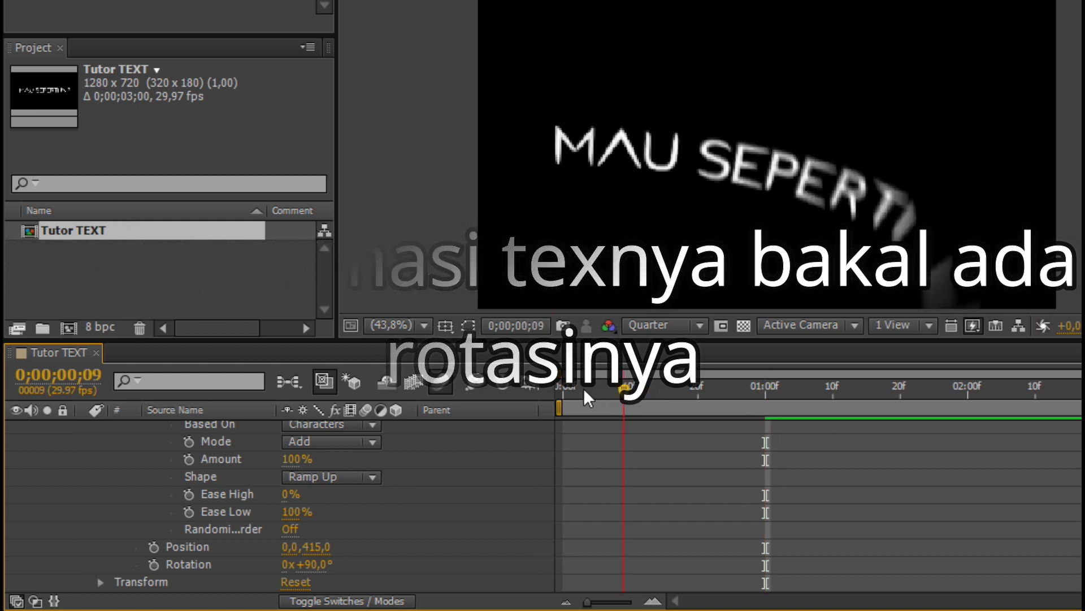
{"action": "left_click_drag", "start_coordinate": [588, 390], "coordinate": [692, 403]}
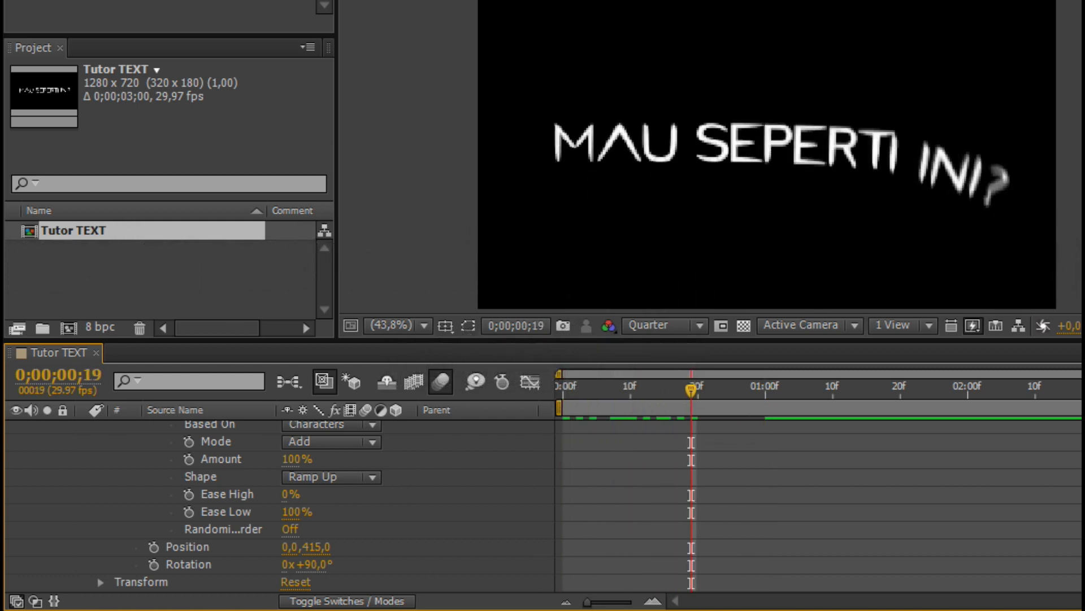
{"action": "key", "text": "KP_0"}
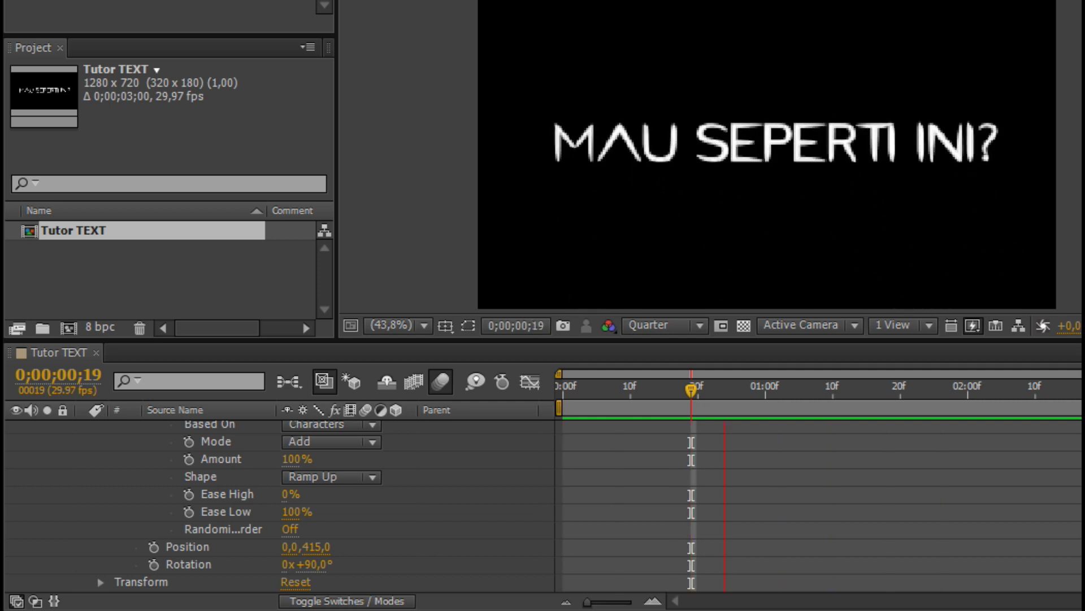
{"action": "key", "text": "space"}
{"action": "left_click_drag", "start_coordinate": [598, 395], "coordinate": [541, 386]}
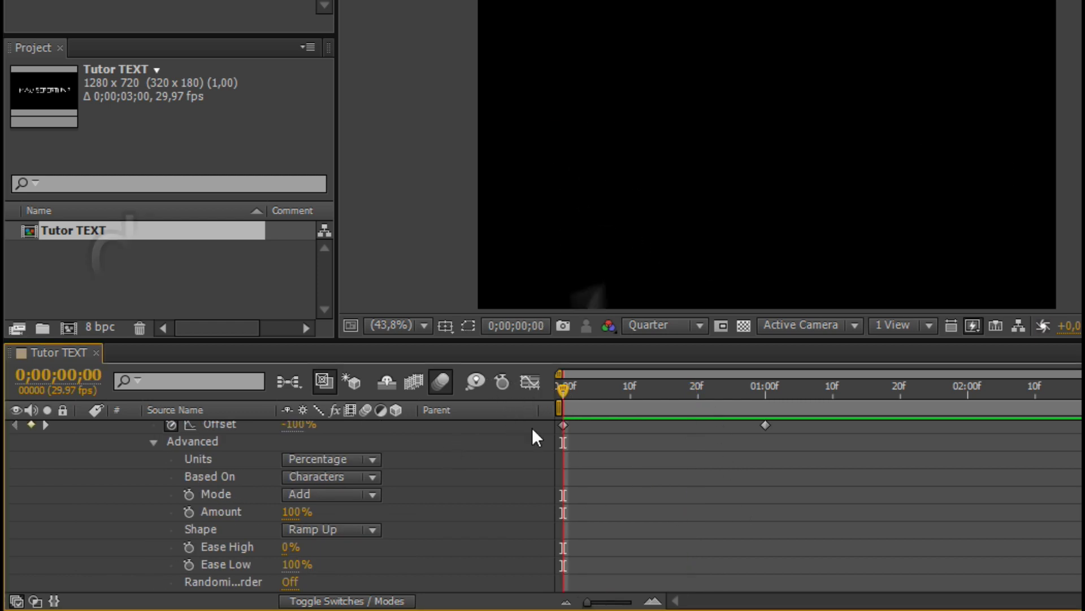
Add a Scale property to the text animator and set it to 0%
{"action": "left_click", "coordinate": [759, 390]}
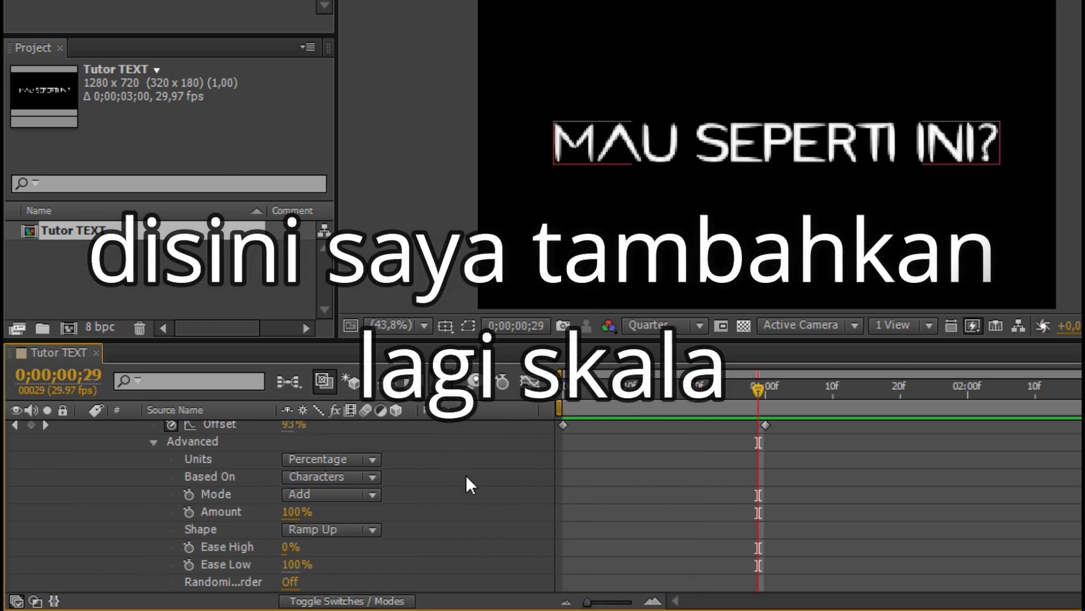
{"action": "scroll", "coordinate": [475, 469], "scroll_direction": "up", "scroll_amount": 3}
{"action": "scroll", "coordinate": [487, 462], "scroll_direction": "up", "scroll_amount": 3}
{"action": "left_click", "coordinate": [403, 458]}
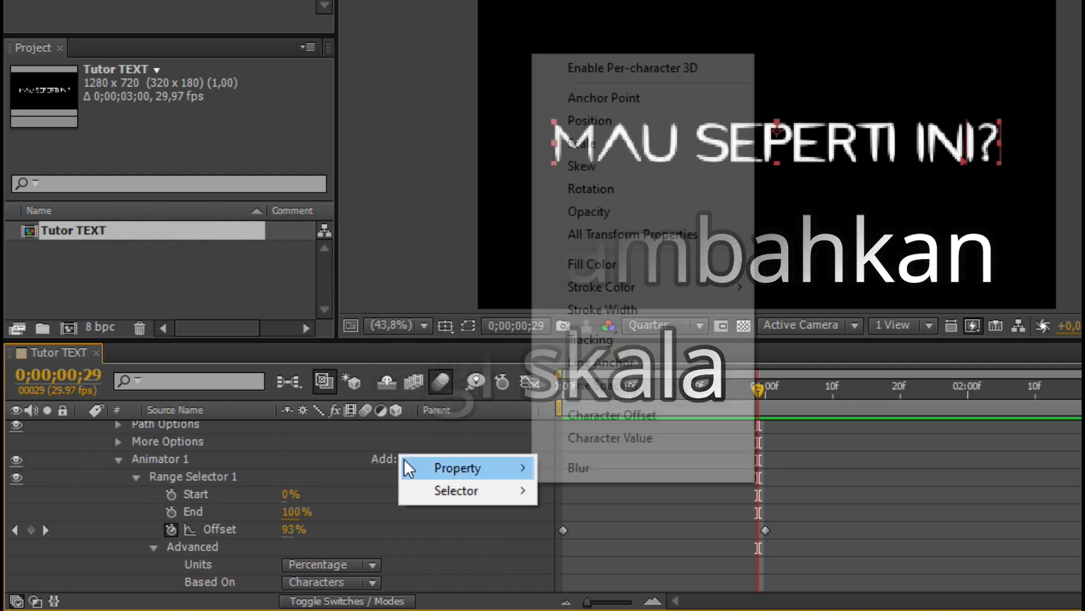
{"action": "left_click", "coordinate": [610, 142]}
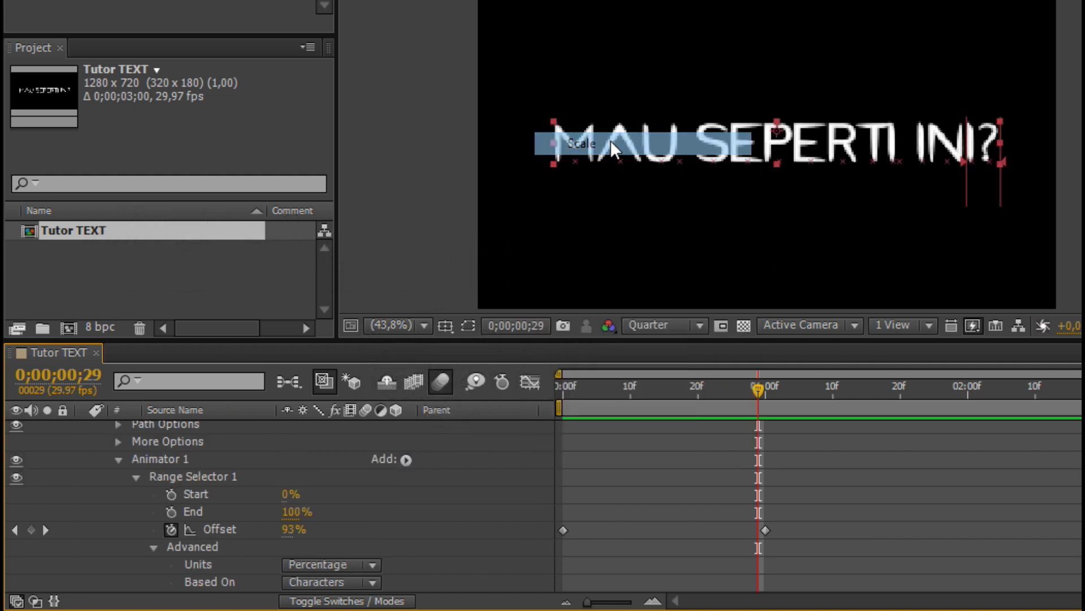
{"action": "scroll", "coordinate": [436, 541], "scroll_direction": "down", "scroll_amount": 1}
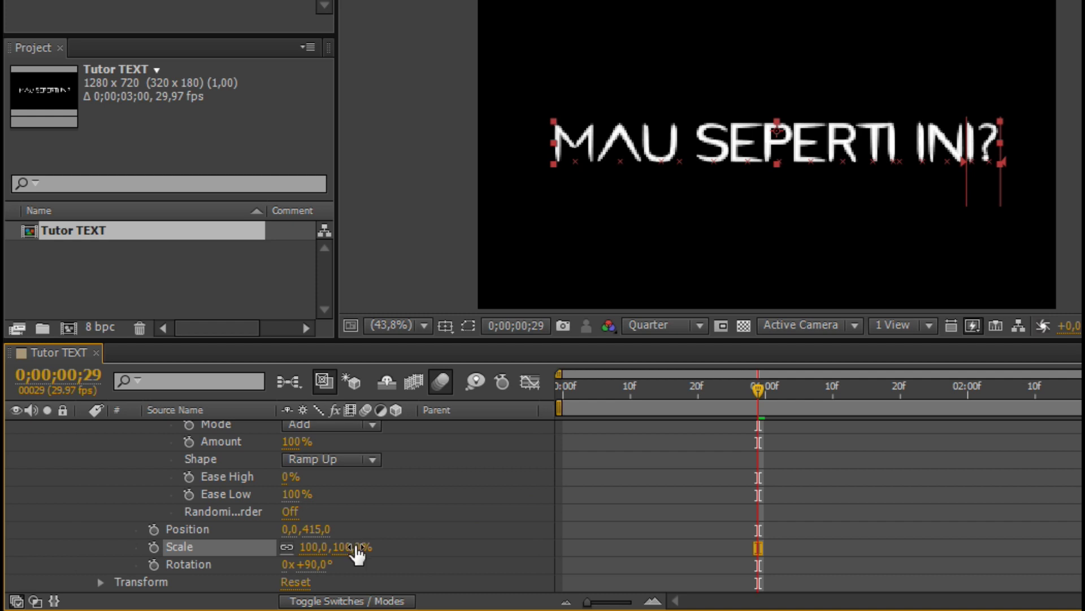
{"action": "type", "text": "0"}
{"action": "key", "text": "Return"}
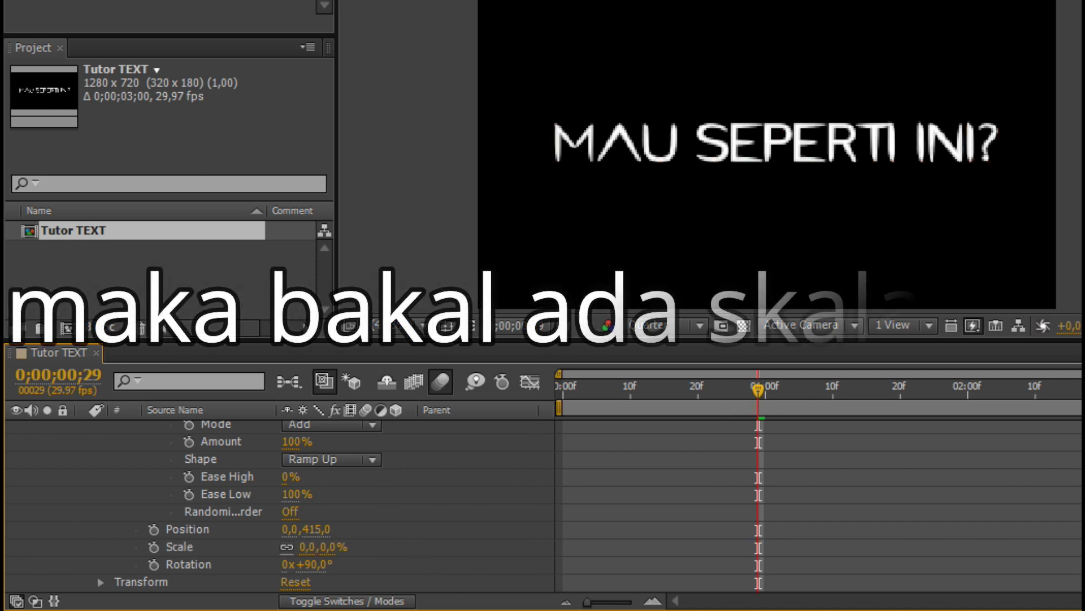
Preview the text animation with the new scale-in effect
{"action": "key", "text": "KP_0"}
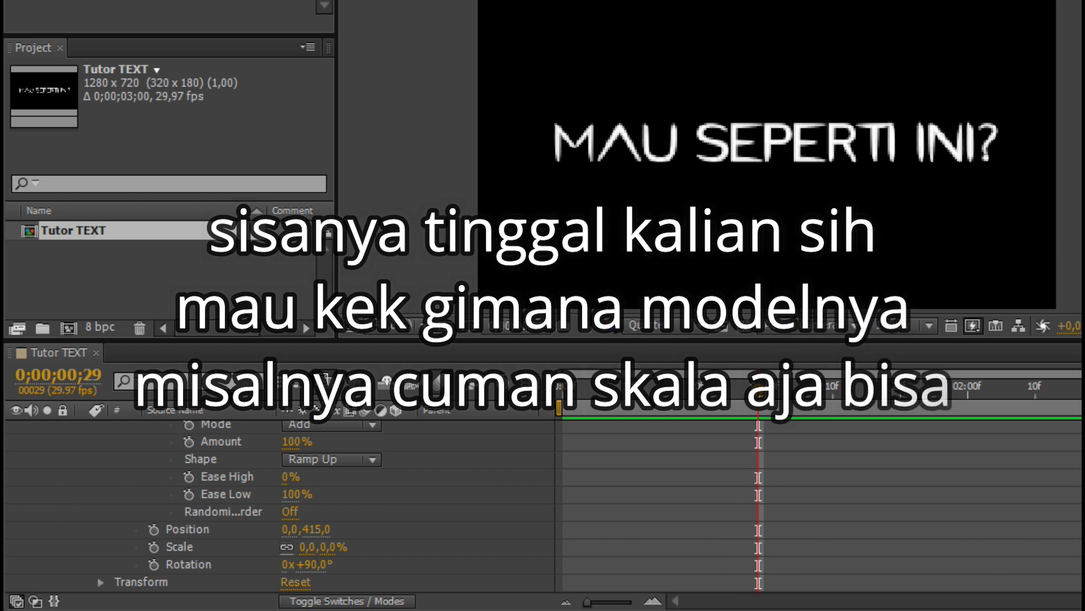
{"action": "left_click_drag", "start_coordinate": [620, 390], "coordinate": [738, 390]}
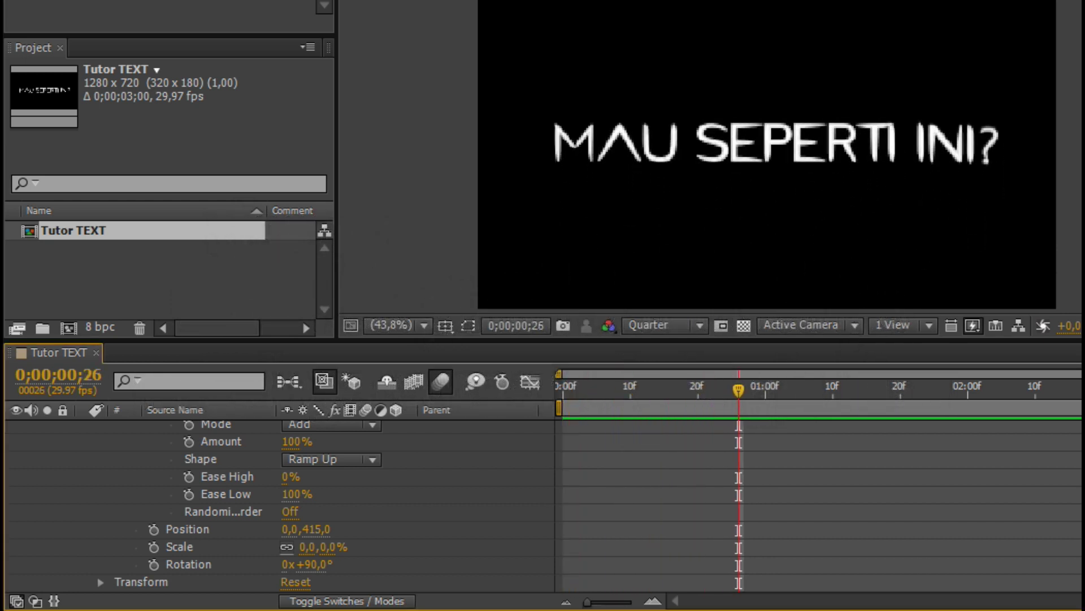
{"action": "key", "text": "space"}
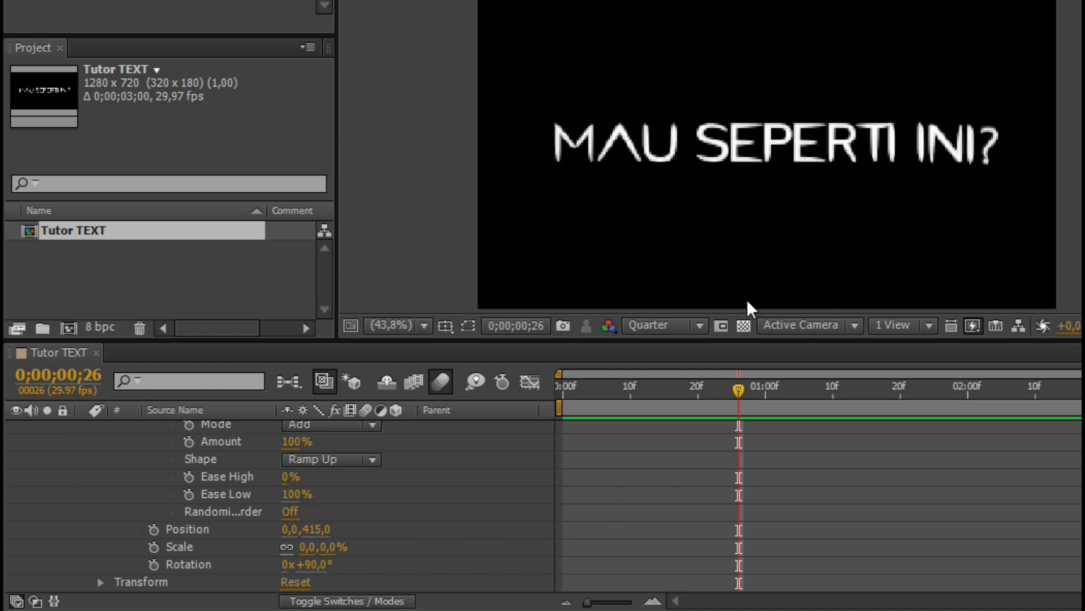
Key Offset at 0;00;02;00 and at -100% on the last frame, then preview the exit
{"action": "scroll", "coordinate": [407, 498], "scroll_direction": "up", "scroll_amount": 2}
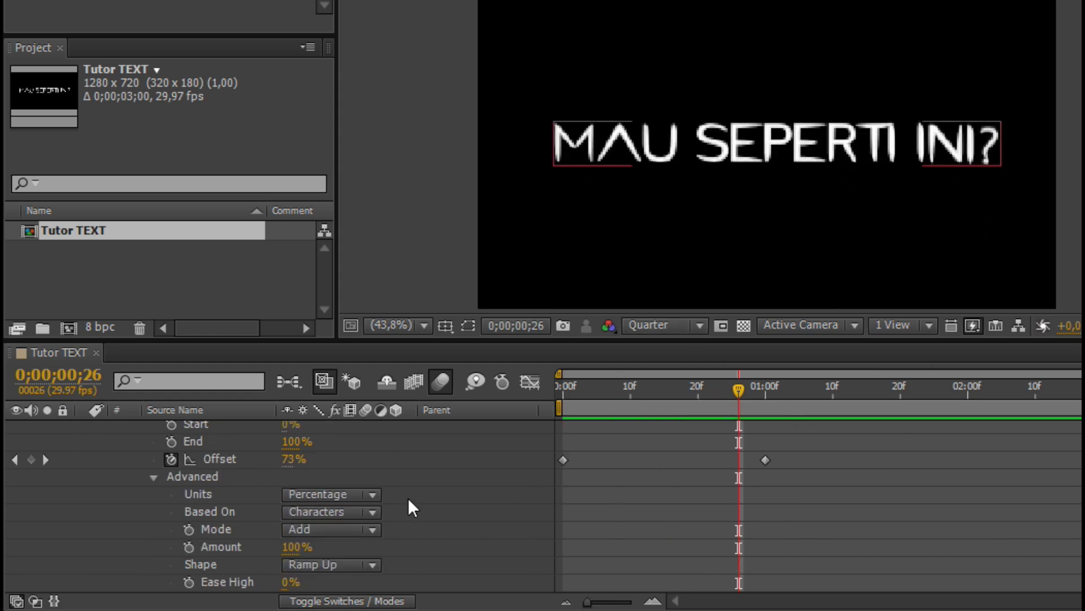
{"action": "scroll", "coordinate": [679, 441], "scroll_direction": "up", "scroll_amount": 1}
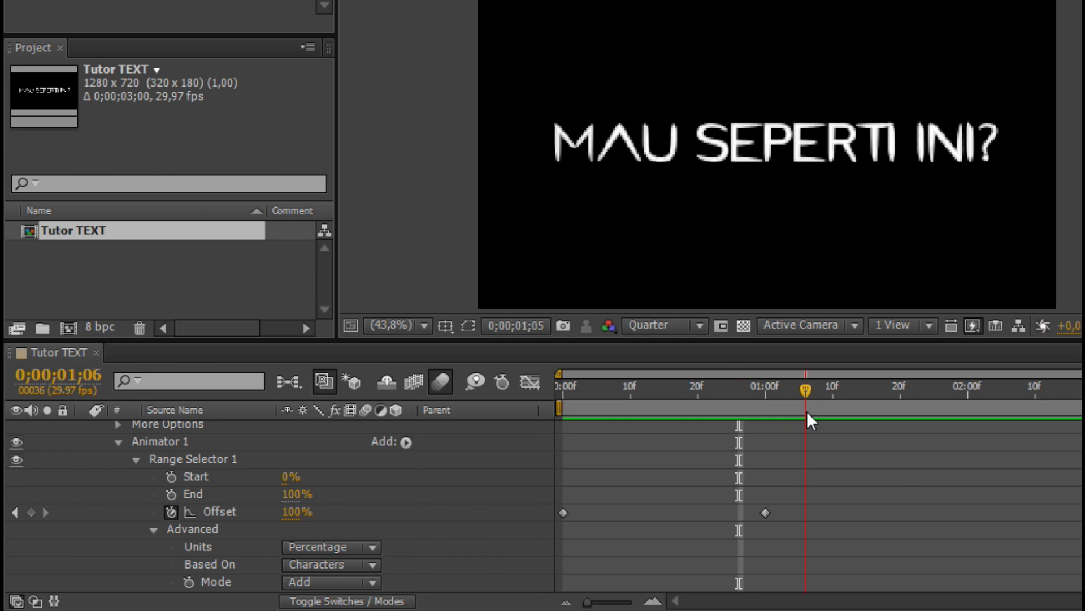
{"action": "left_click_drag", "start_coordinate": [947, 432], "coordinate": [966, 433]}
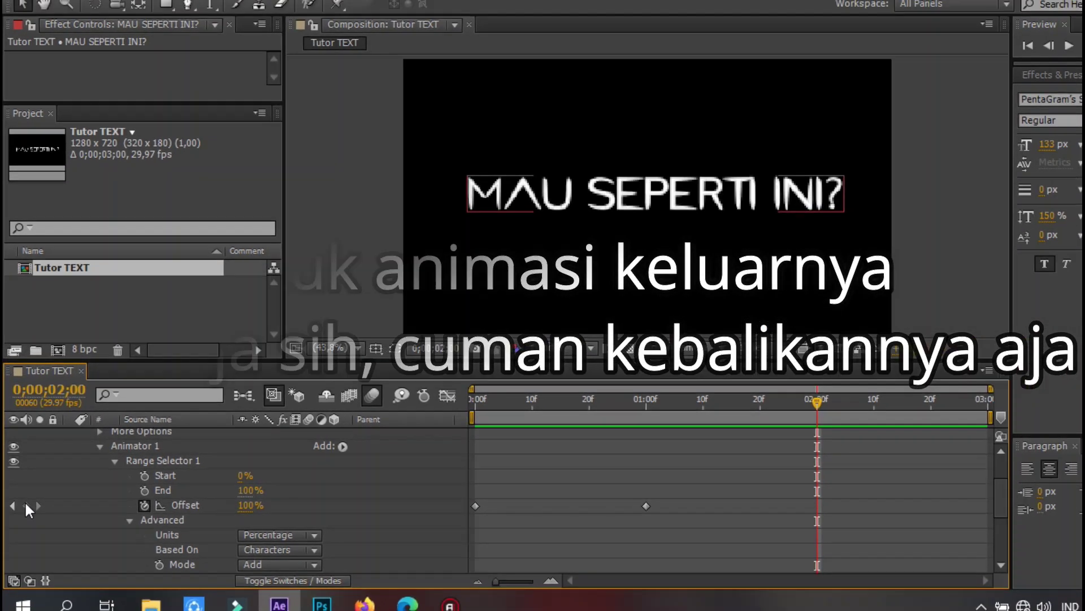
{"action": "left_click", "coordinate": [25, 502]}
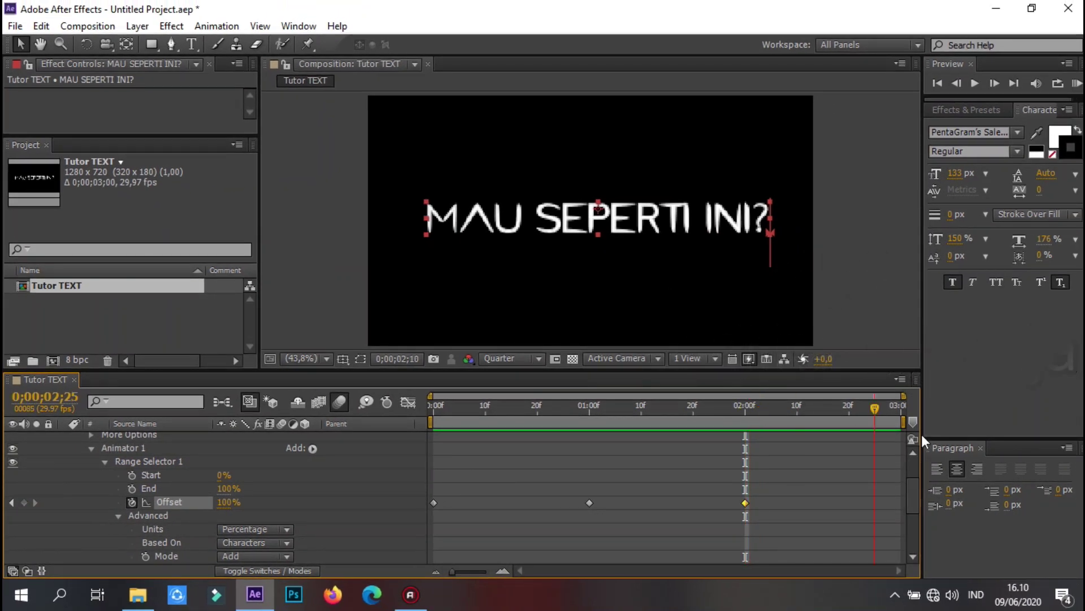
{"action": "left_click_drag", "start_coordinate": [225, 501], "coordinate": [4, 517]}
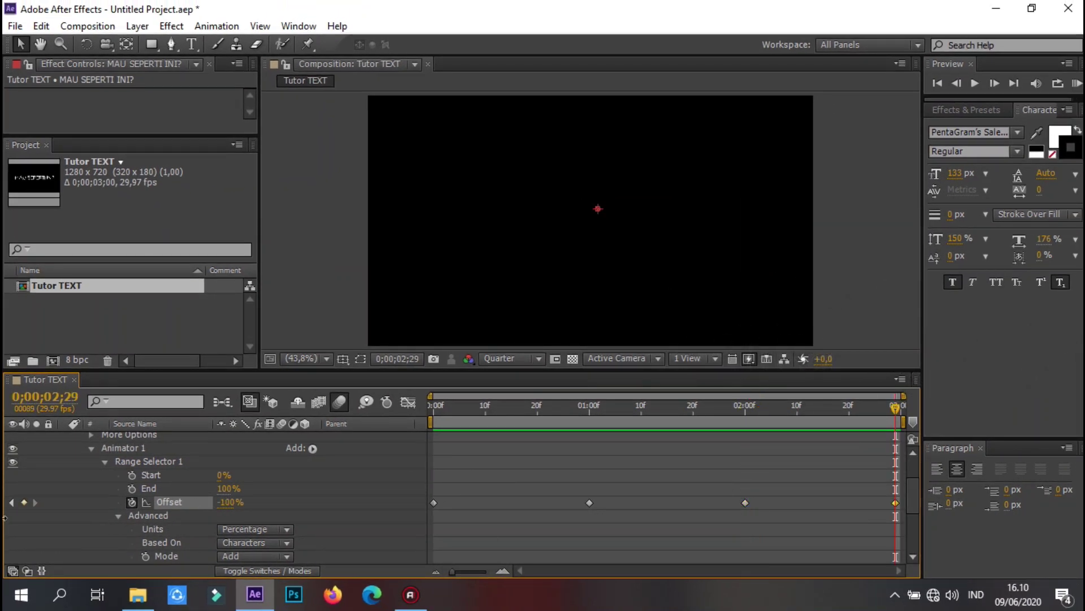
{"action": "left_click", "coordinate": [1076, 83]}
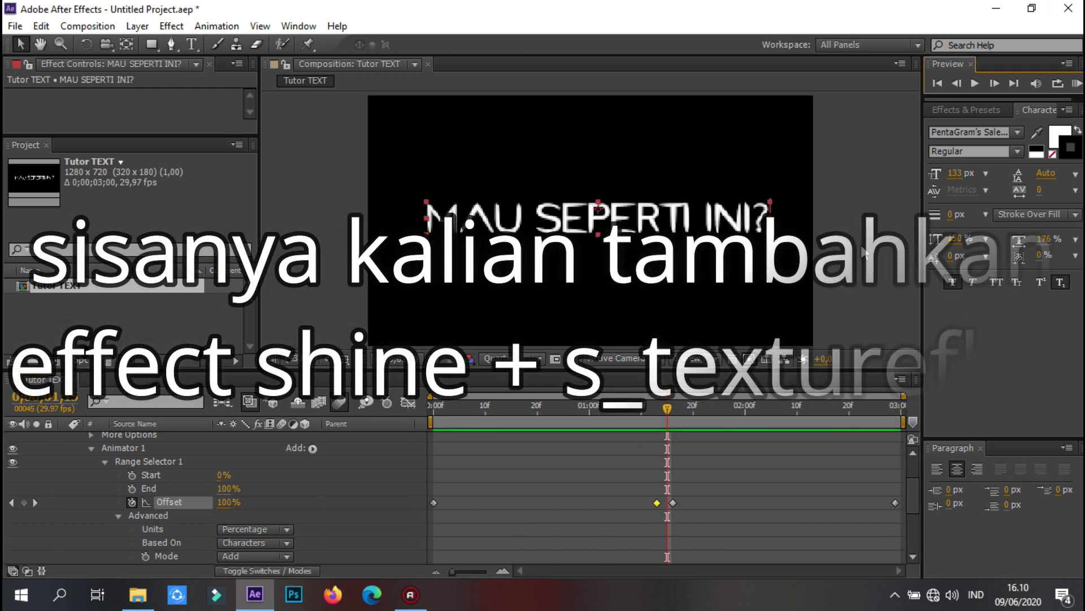
Apply Shine to the text layer with Colorize set to None
{"action": "left_click", "coordinate": [966, 110]}
{"action": "type", "text": "shi"}
{"action": "left_click", "coordinate": [668, 446]}
{"action": "double_click", "coordinate": [976, 280]}
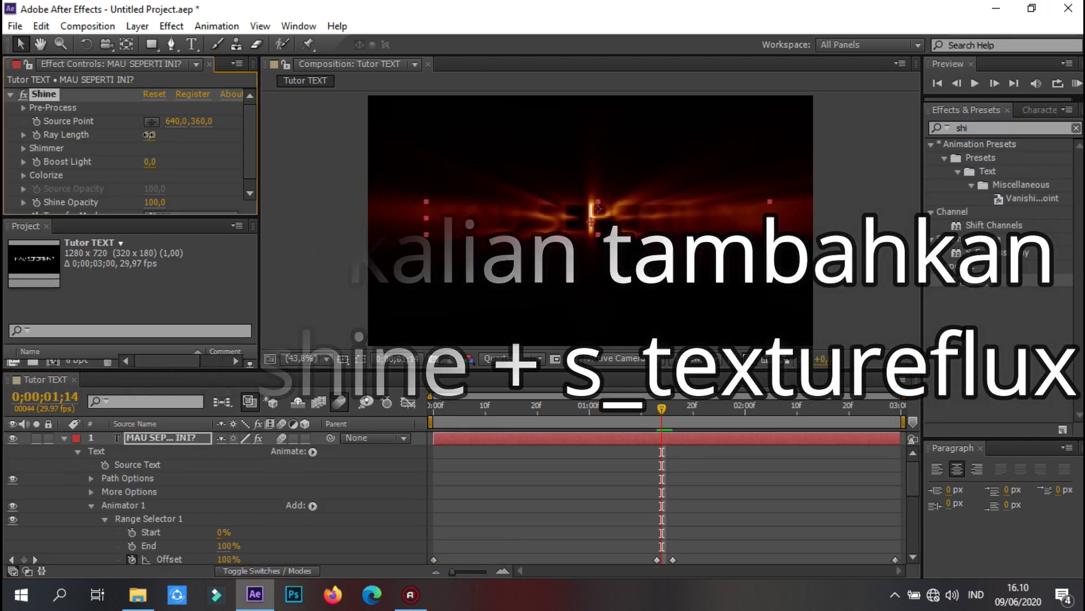
{"action": "left_click", "coordinate": [164, 112]}
{"action": "left_click", "coordinate": [201, 115]}
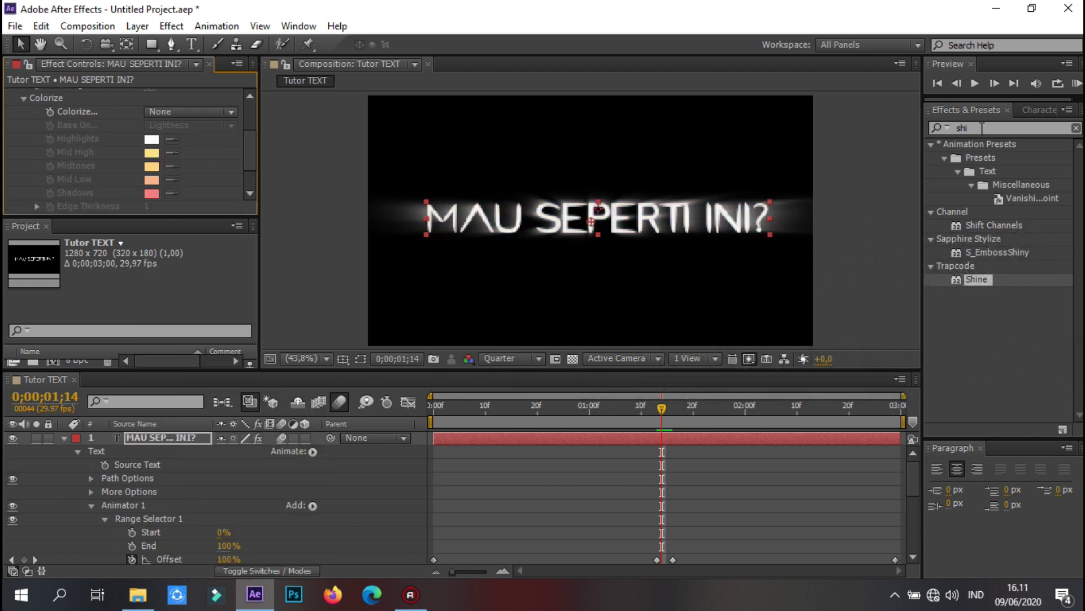
Apply S_TextureFlux to the text and set its Color0 to cyan
{"action": "left_click", "coordinate": [995, 128]}
{"action": "type", "text": "text"}
{"action": "scroll", "coordinate": [1056, 310], "scroll_direction": "down", "scroll_amount": 5}
{"action": "left_click_drag", "start_coordinate": [997, 365], "coordinate": [218, 170]}
{"action": "scroll", "coordinate": [218, 170], "scroll_direction": "down", "scroll_amount": 3}
{"action": "left_click", "coordinate": [151, 150]}
{"action": "left_click", "coordinate": [703, 201]}
{"action": "left_click", "coordinate": [1077, 83]}
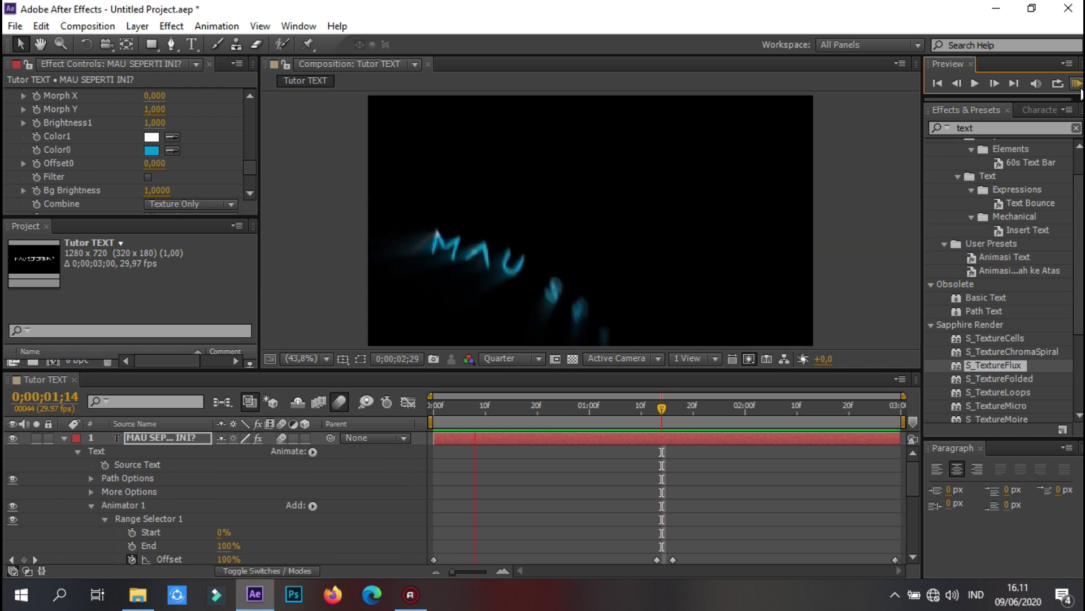
Add S_DropShadow to the text layer and preview the glowing animation
{"action": "left_click", "coordinate": [994, 128]}
{"action": "type", "text": "shad"}
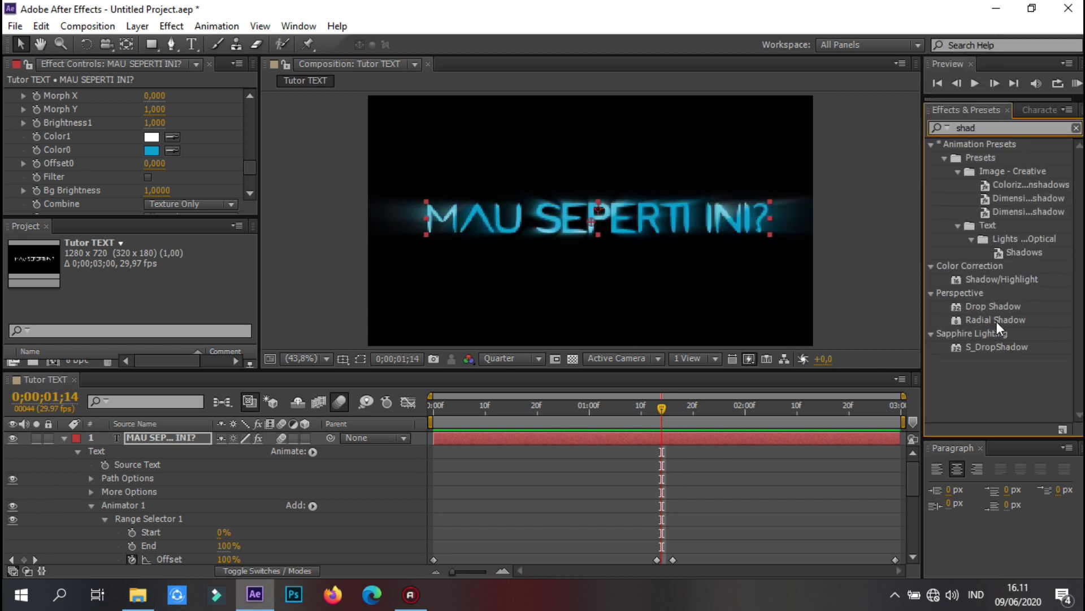
{"action": "left_click_drag", "start_coordinate": [998, 346], "coordinate": [271, 439]}
{"action": "scroll", "coordinate": [254, 169], "scroll_direction": "up", "scroll_amount": 3}
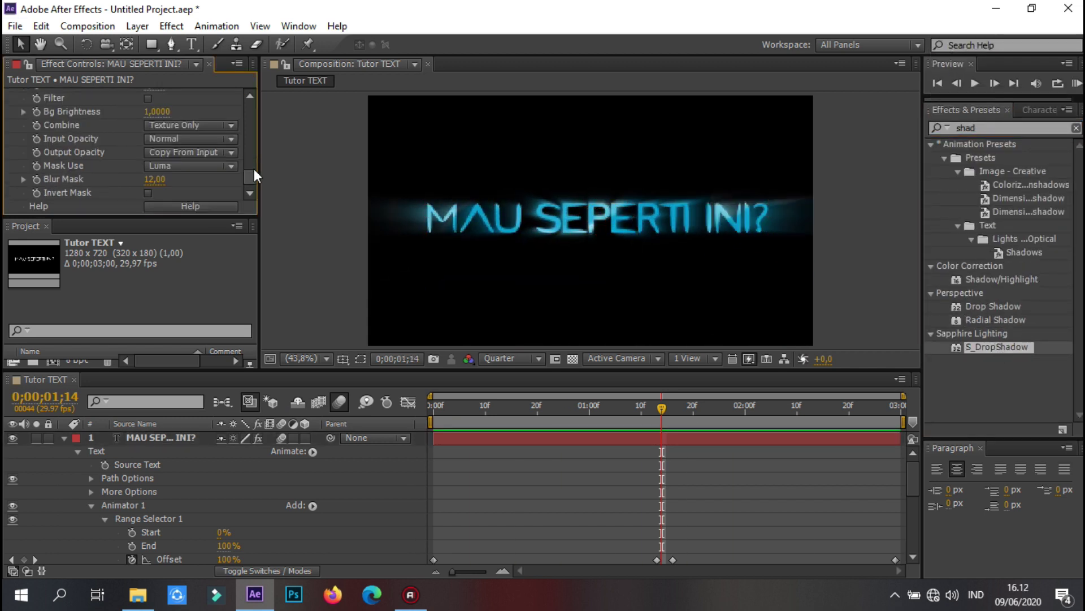
{"action": "left_click", "coordinate": [729, 438]}
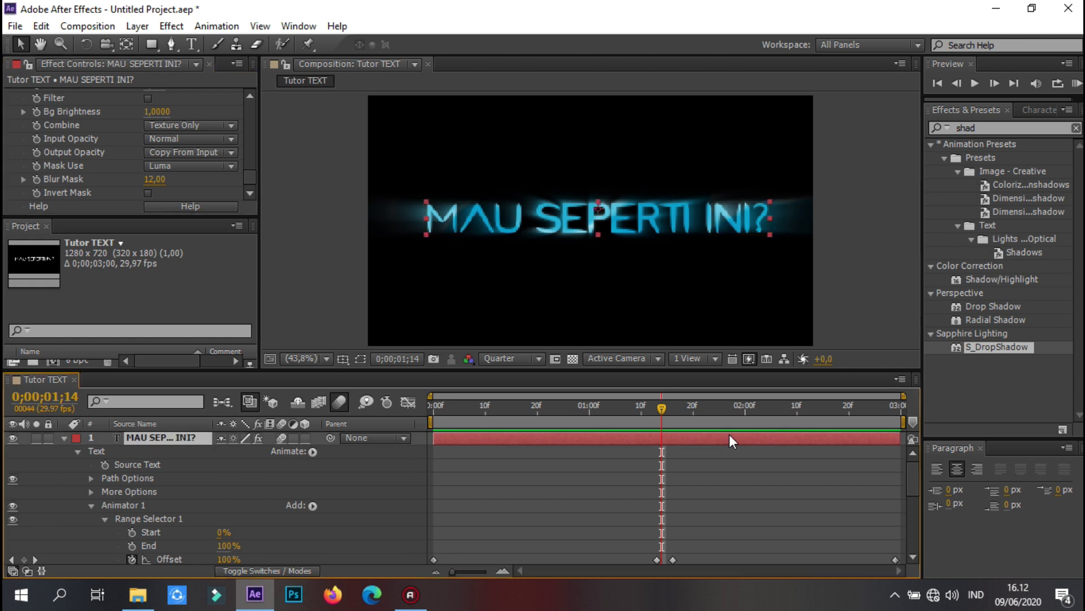
{"action": "left_click", "coordinate": [1076, 84]}
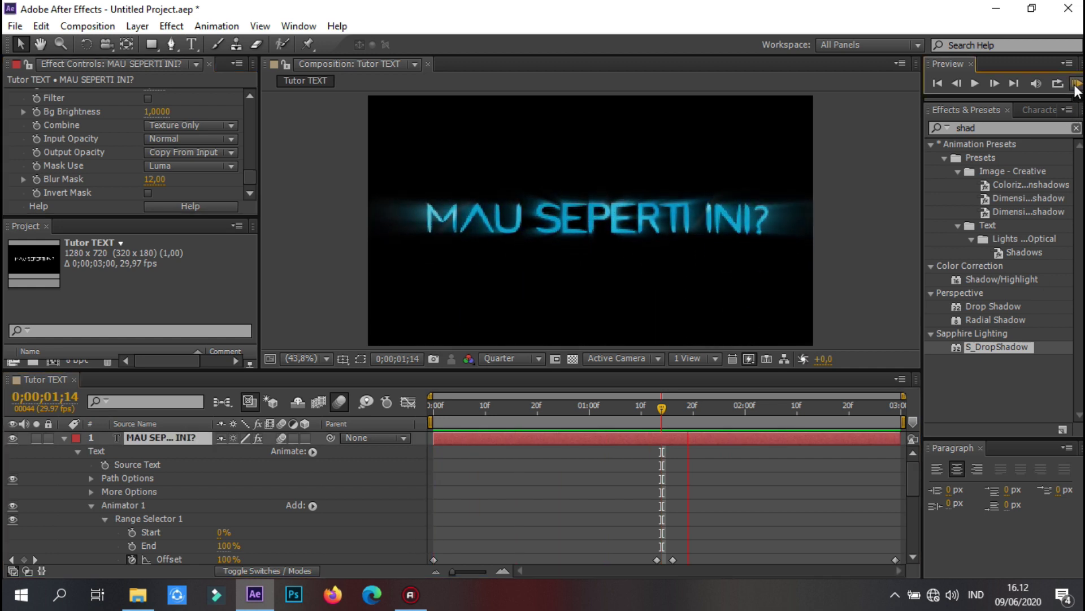